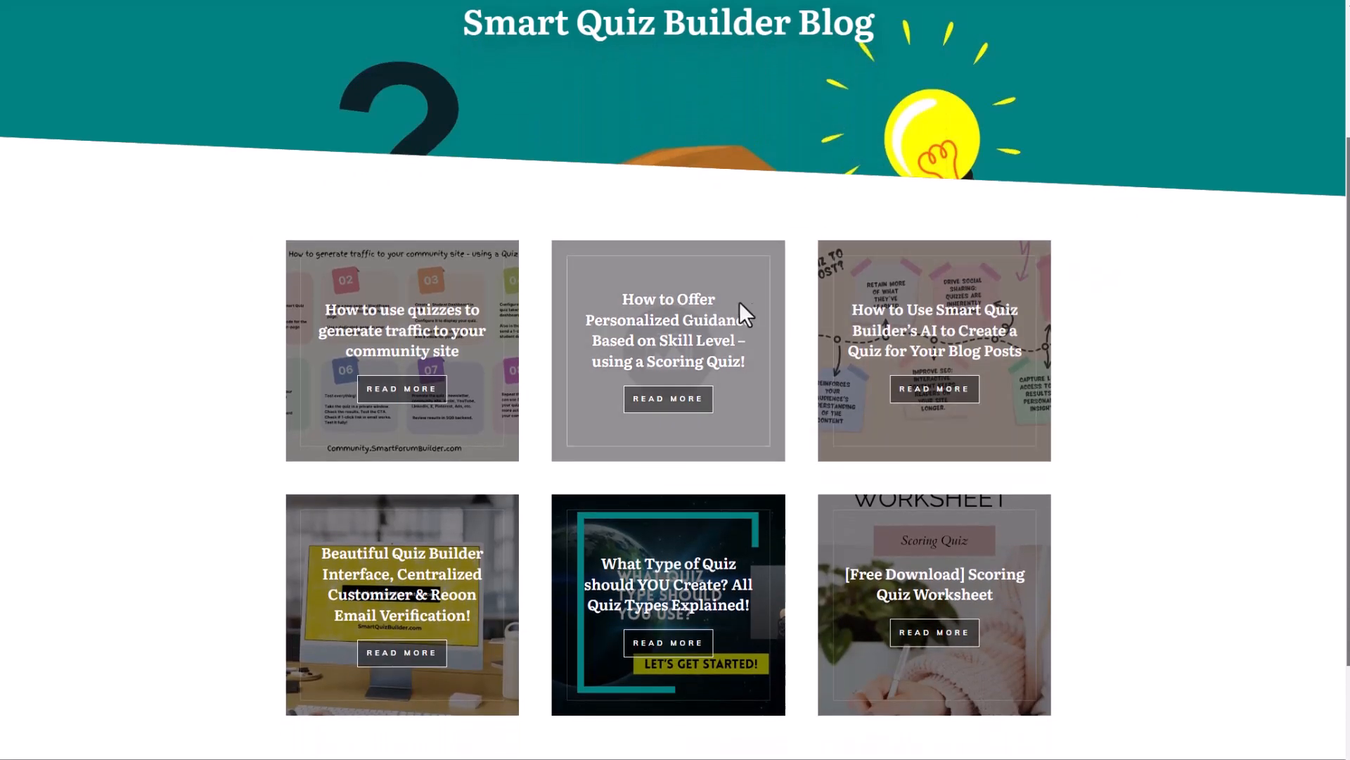
Open the blog post on offering personalized guidance with a scoring quiz and read through to its Take this Quiz section
{"action": "left_click", "coordinate": [666, 405]}
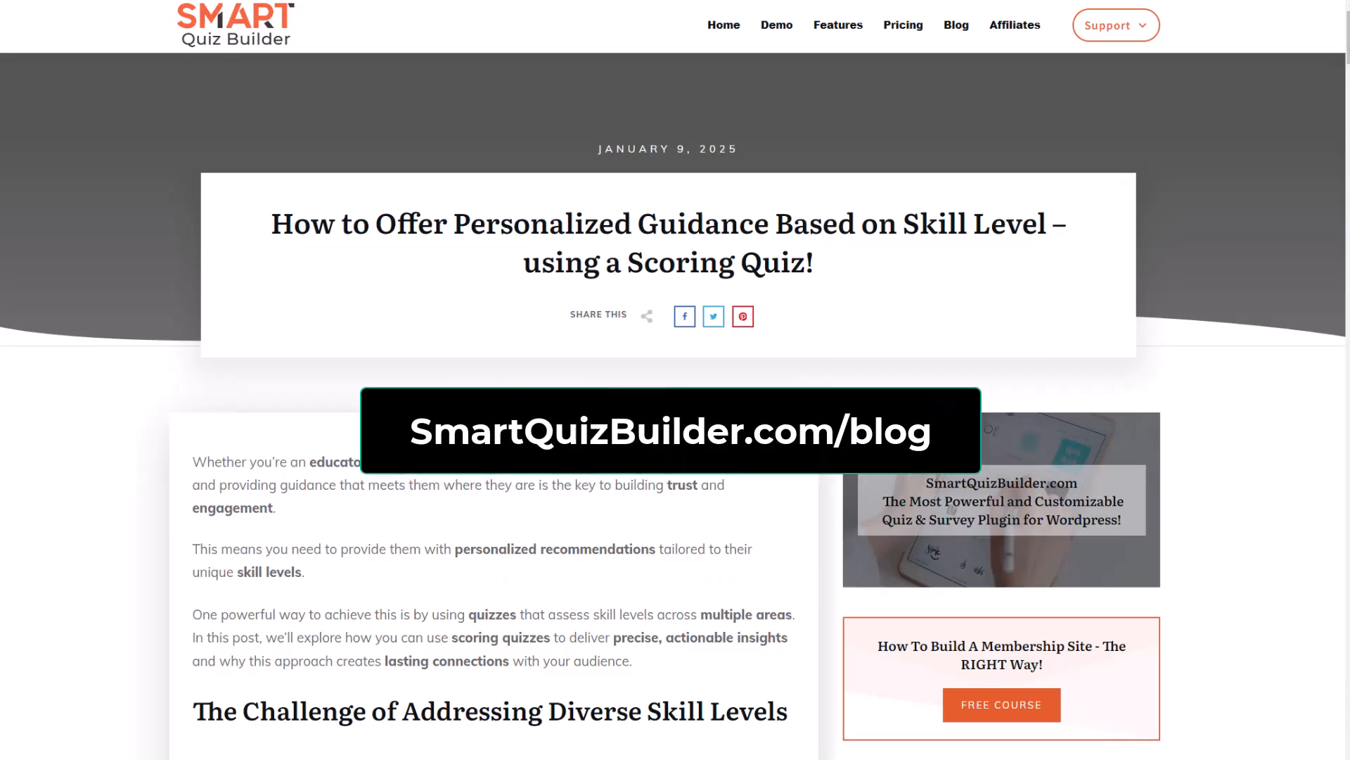
{"action": "scroll", "coordinate": [675, 380], "scroll_direction": "down", "scroll_amount": 3}
{"action": "scroll", "coordinate": [675, 379], "scroll_direction": "down", "scroll_amount": 9}
{"action": "scroll", "coordinate": [676, 380], "scroll_direction": "down", "scroll_amount": 15}
{"action": "scroll", "coordinate": [675, 380], "scroll_direction": "down", "scroll_amount": 19}
{"action": "scroll", "coordinate": [675, 379], "scroll_direction": "down", "scroll_amount": 20}
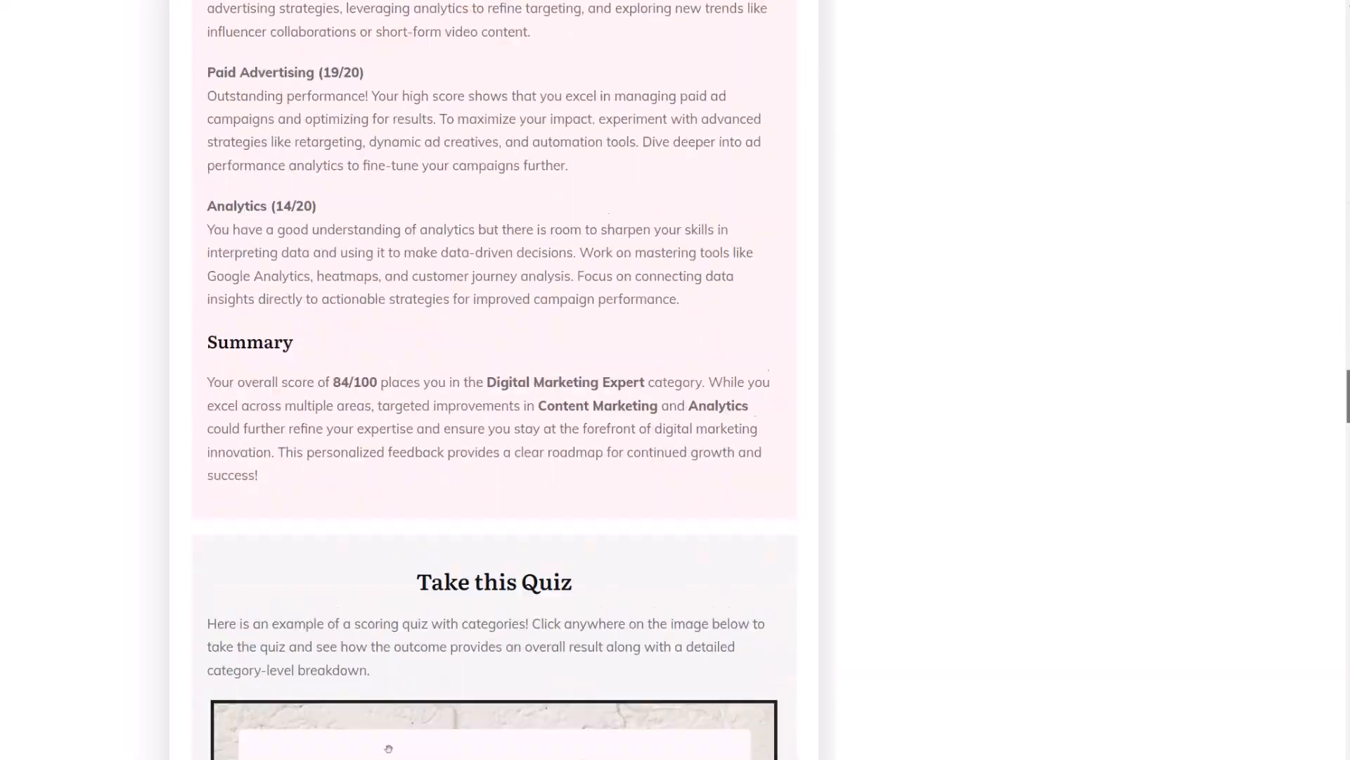
{"action": "scroll", "coordinate": [675, 380], "scroll_direction": "down", "scroll_amount": 7}
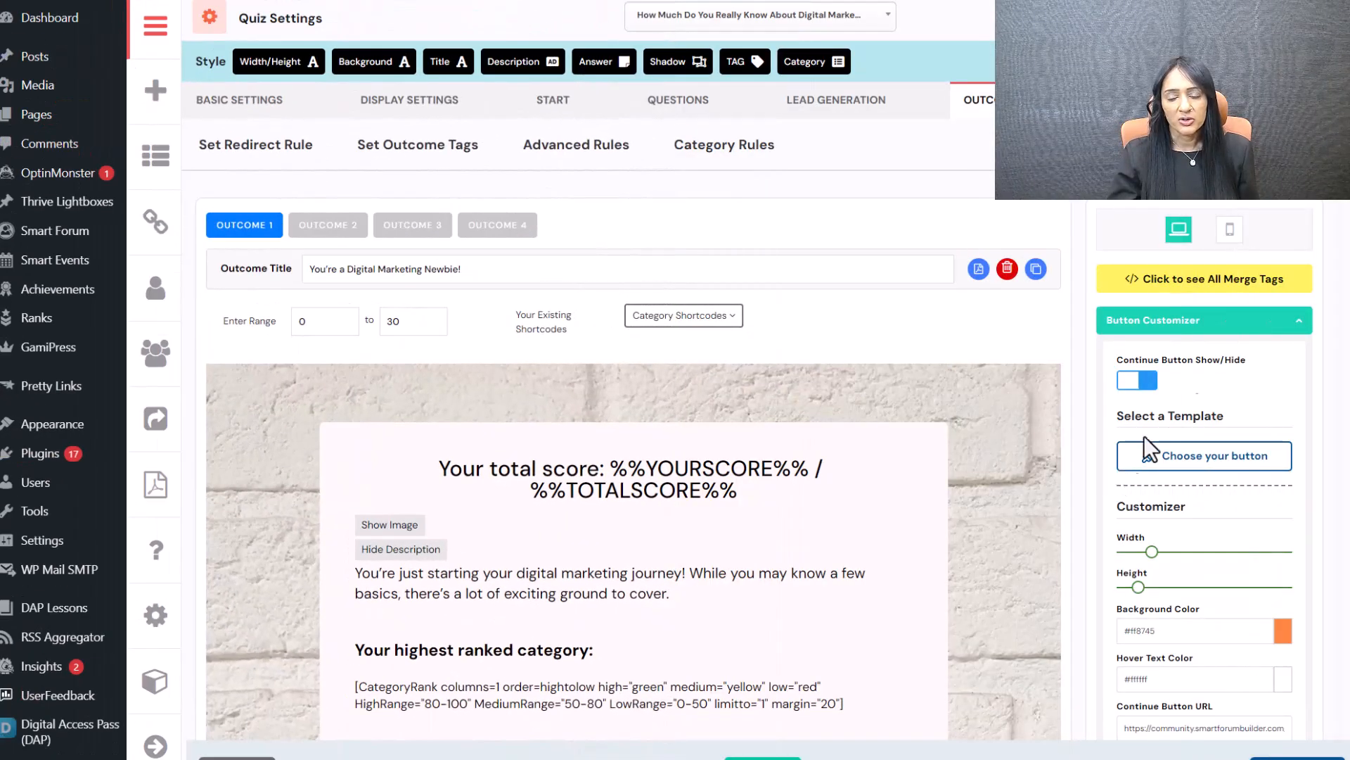
Review the Outcome 1 content, including its category ranking shortcodes and next steps
{"action": "scroll", "coordinate": [1340, 309], "scroll_direction": "down", "scroll_amount": 4}
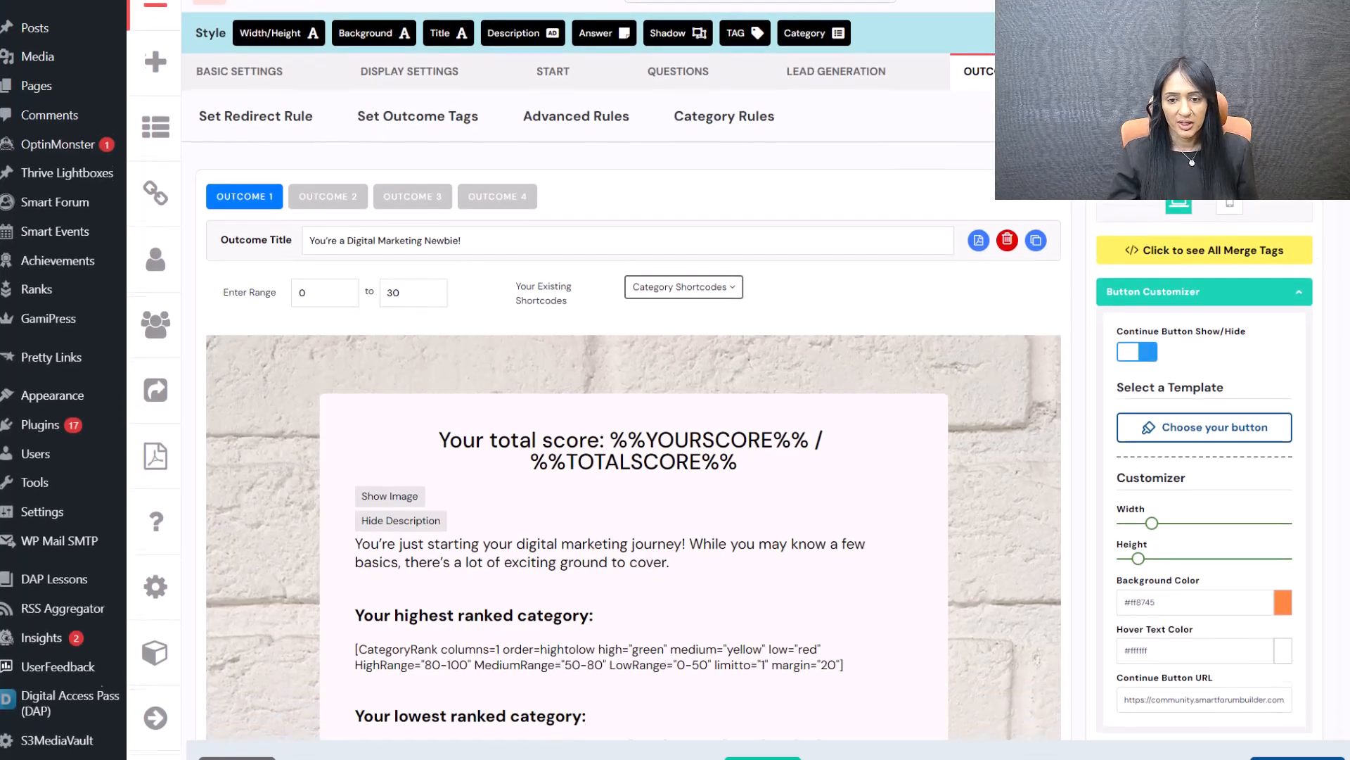
{"action": "scroll", "coordinate": [1339, 310], "scroll_direction": "down", "scroll_amount": 5}
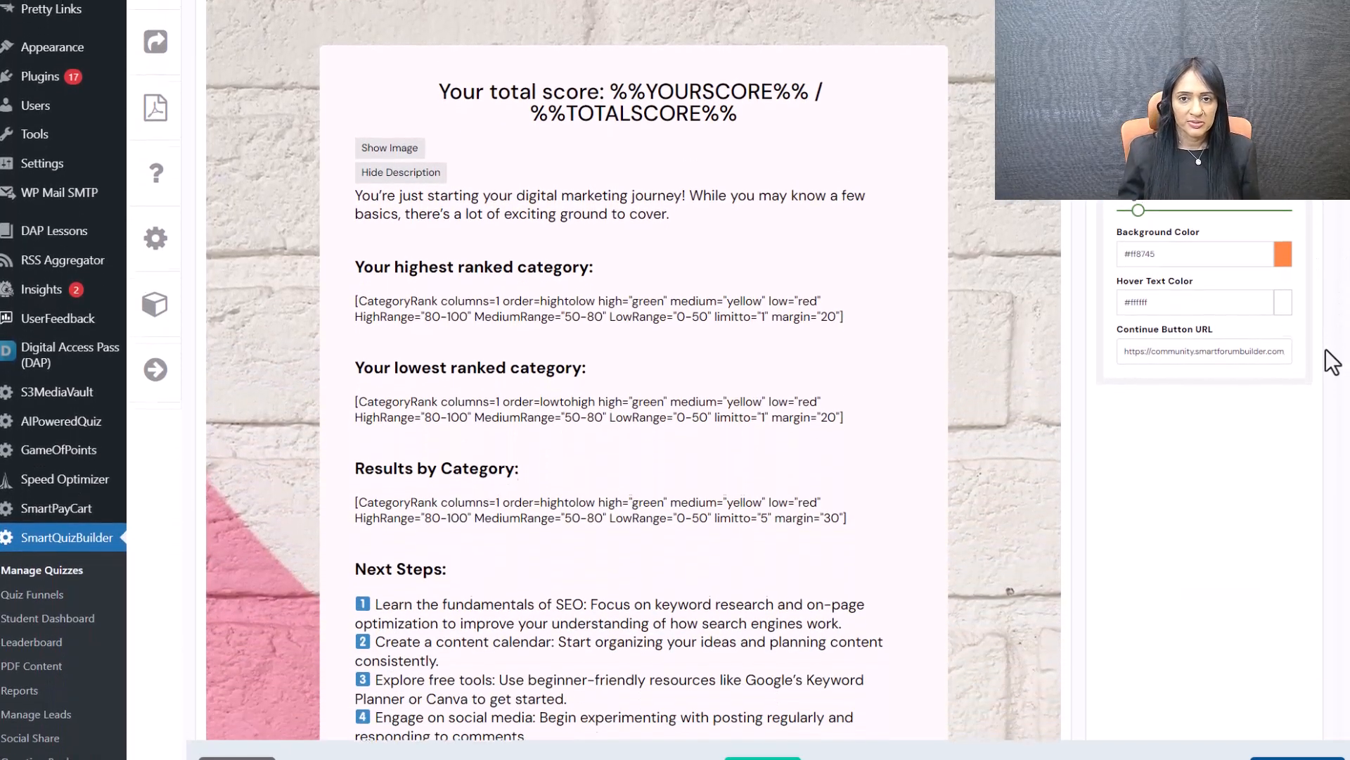
{"action": "scroll", "coordinate": [1322, 359], "scroll_direction": "up", "scroll_amount": 3}
{"action": "scroll", "coordinate": [1310, 355], "scroll_direction": "up", "scroll_amount": 6}
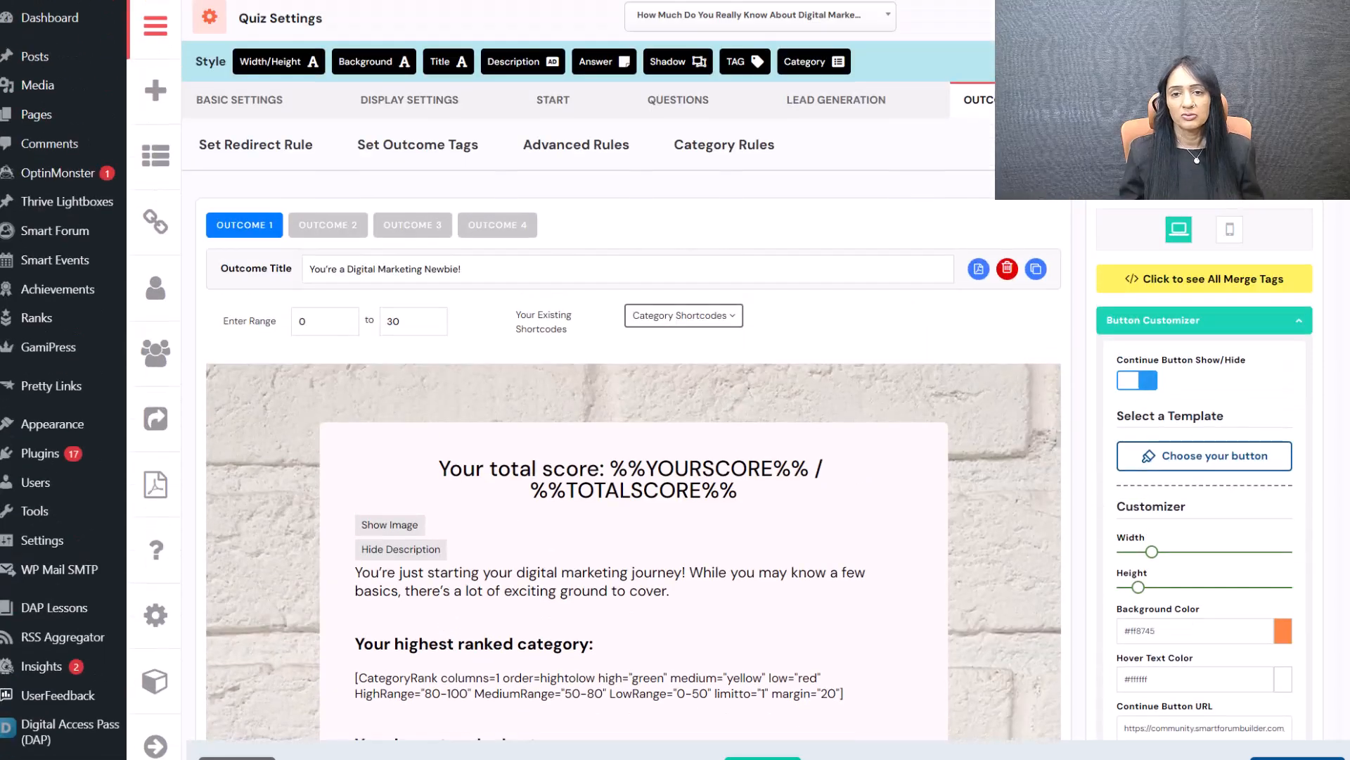
Open Outcome 2 and examine its score range, category shortcodes and next steps
{"action": "left_click", "coordinate": [352, 231]}
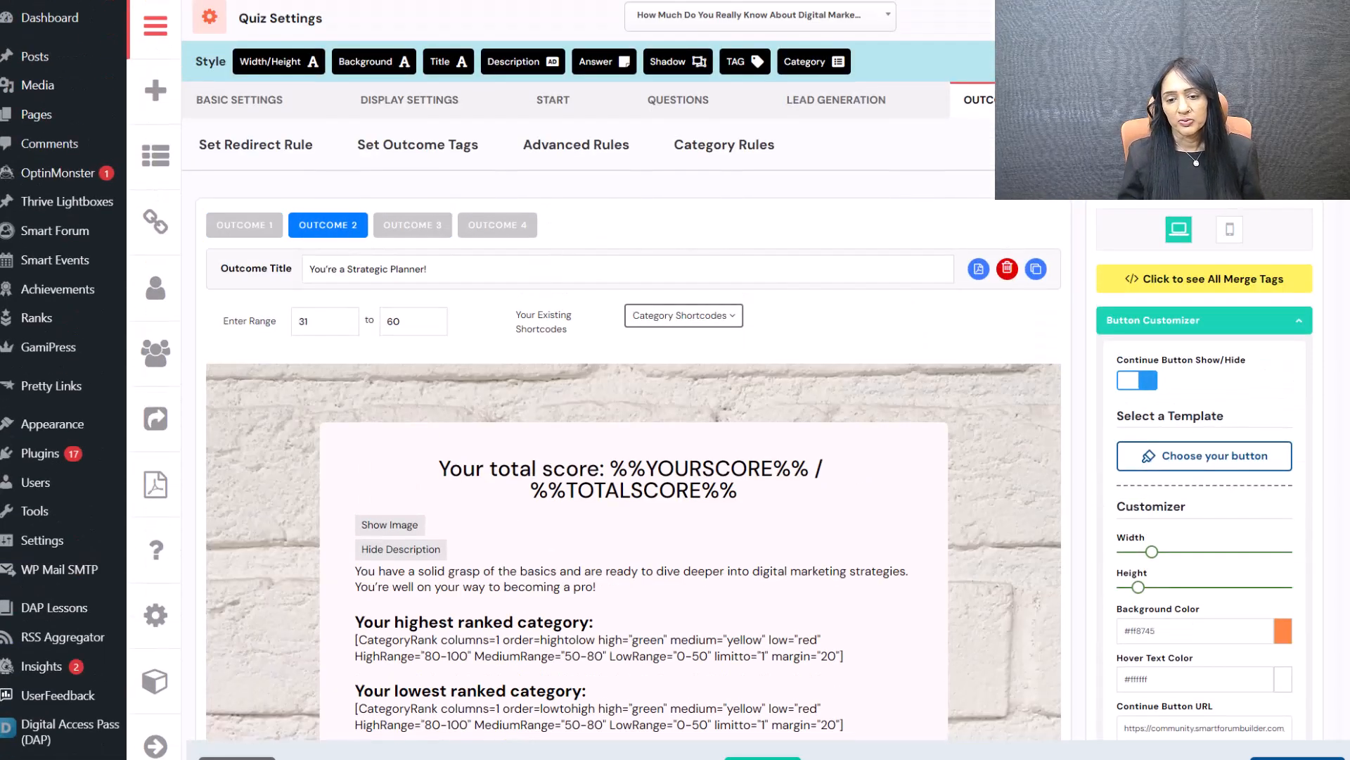
{"action": "scroll", "coordinate": [1344, 249], "scroll_direction": "down", "scroll_amount": 4}
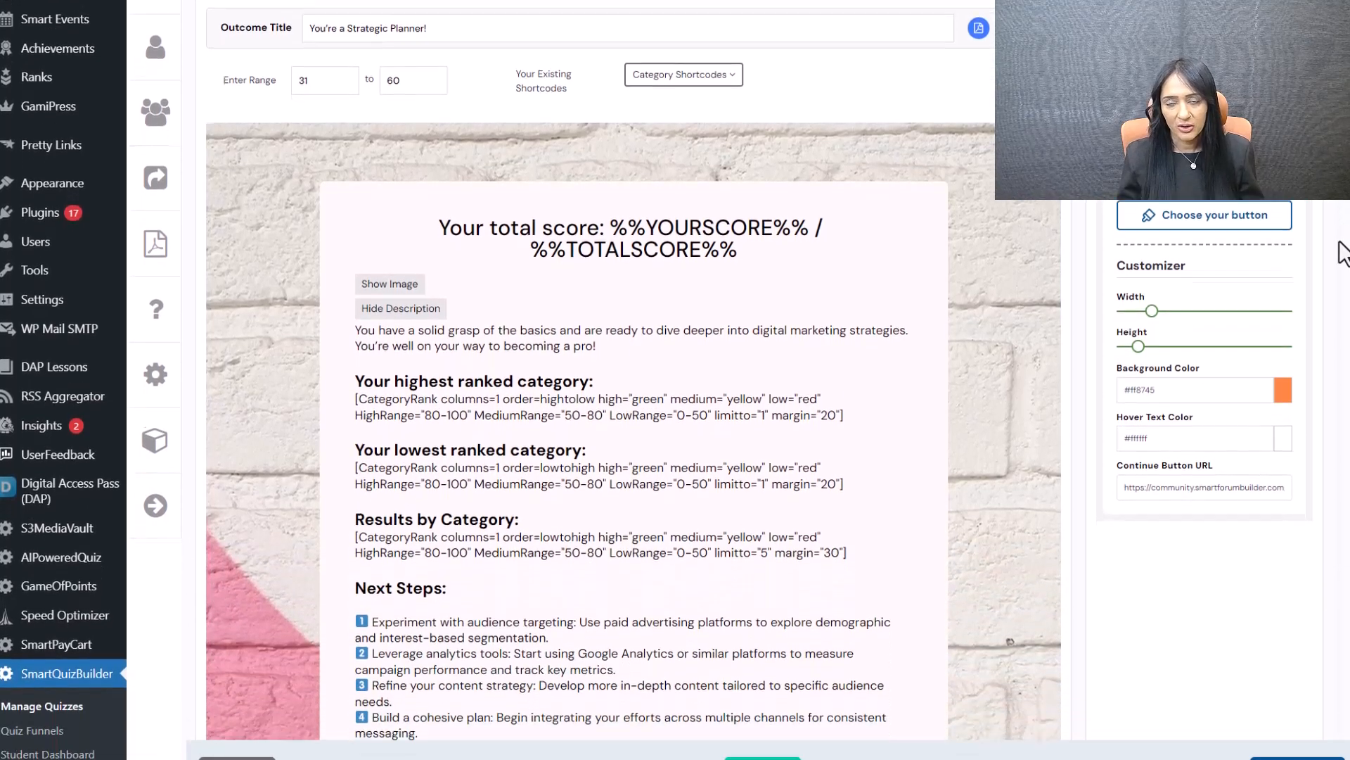
{"action": "scroll", "coordinate": [1343, 249], "scroll_direction": "down", "scroll_amount": 5}
{"action": "scroll", "coordinate": [1343, 249], "scroll_direction": "up", "scroll_amount": 10}
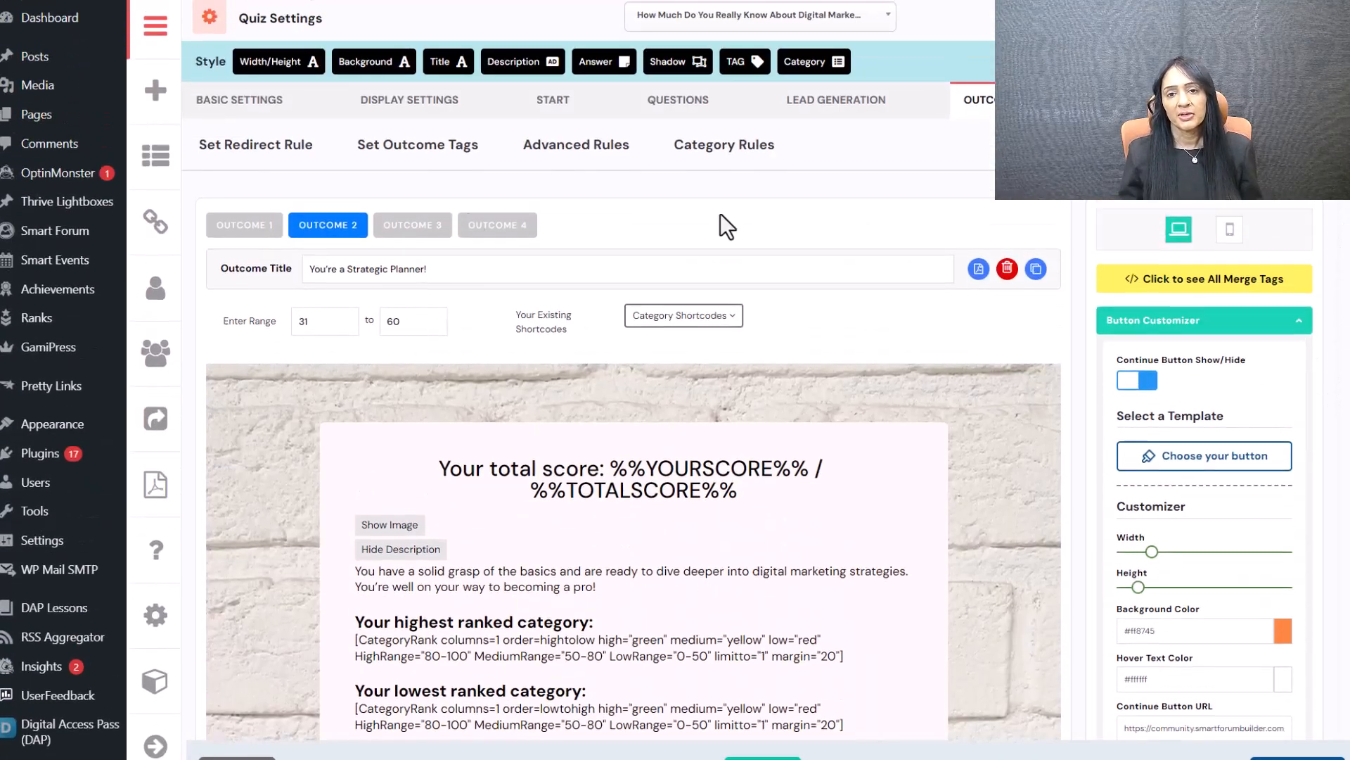
Open Outcome 3 and examine its category breakdown, next steps and quiz dashboard link
{"action": "left_click", "coordinate": [425, 243]}
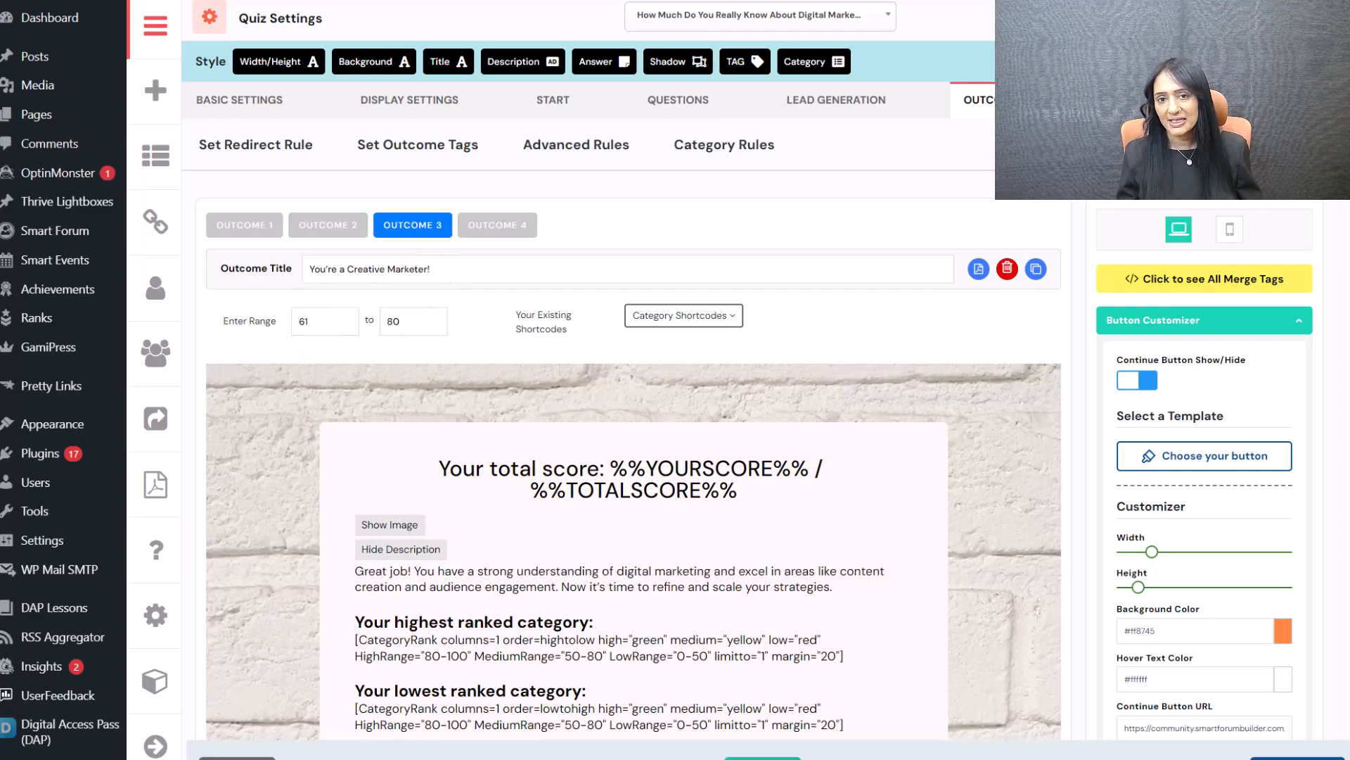
{"action": "scroll", "coordinate": [633, 422], "scroll_direction": "down", "scroll_amount": 6}
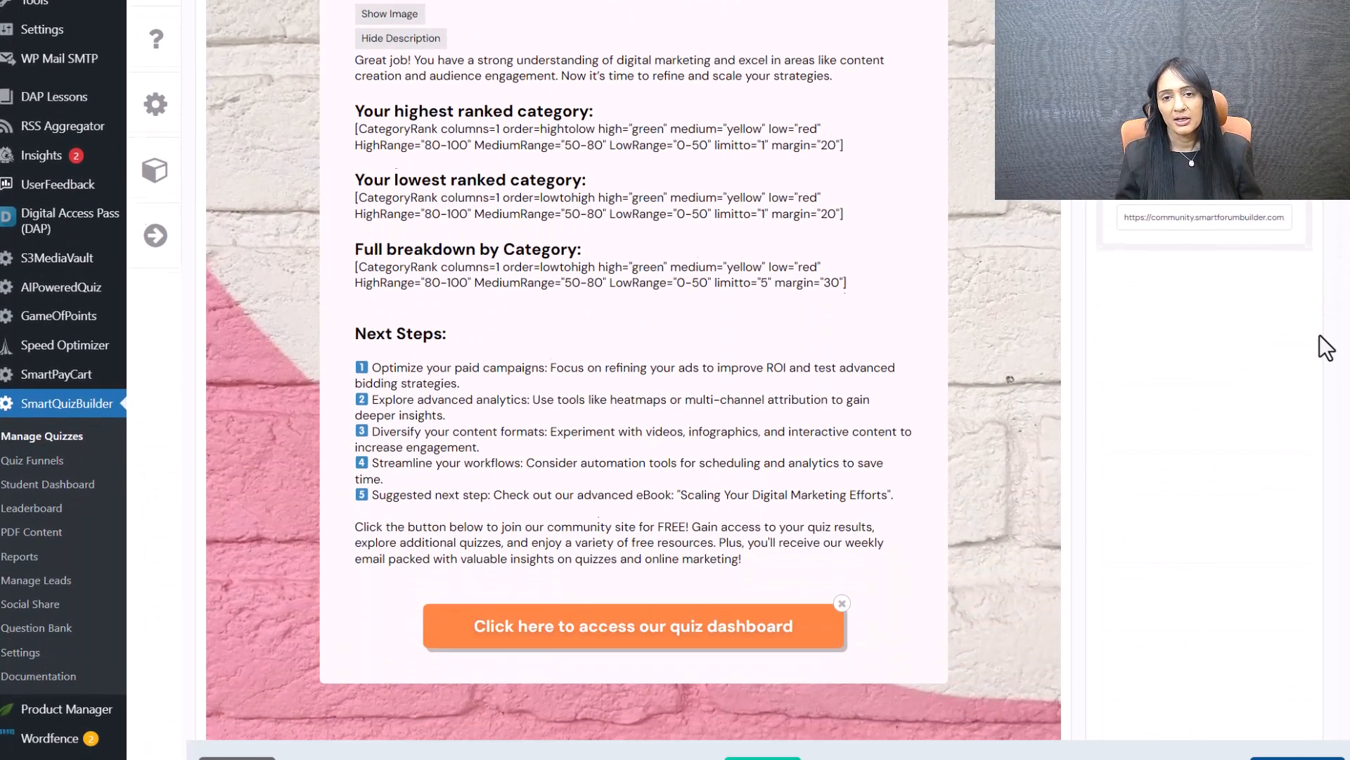
{"action": "scroll", "coordinate": [633, 422], "scroll_direction": "up", "scroll_amount": 3}
{"action": "scroll", "coordinate": [844, 127], "scroll_direction": "up", "scroll_amount": 2}
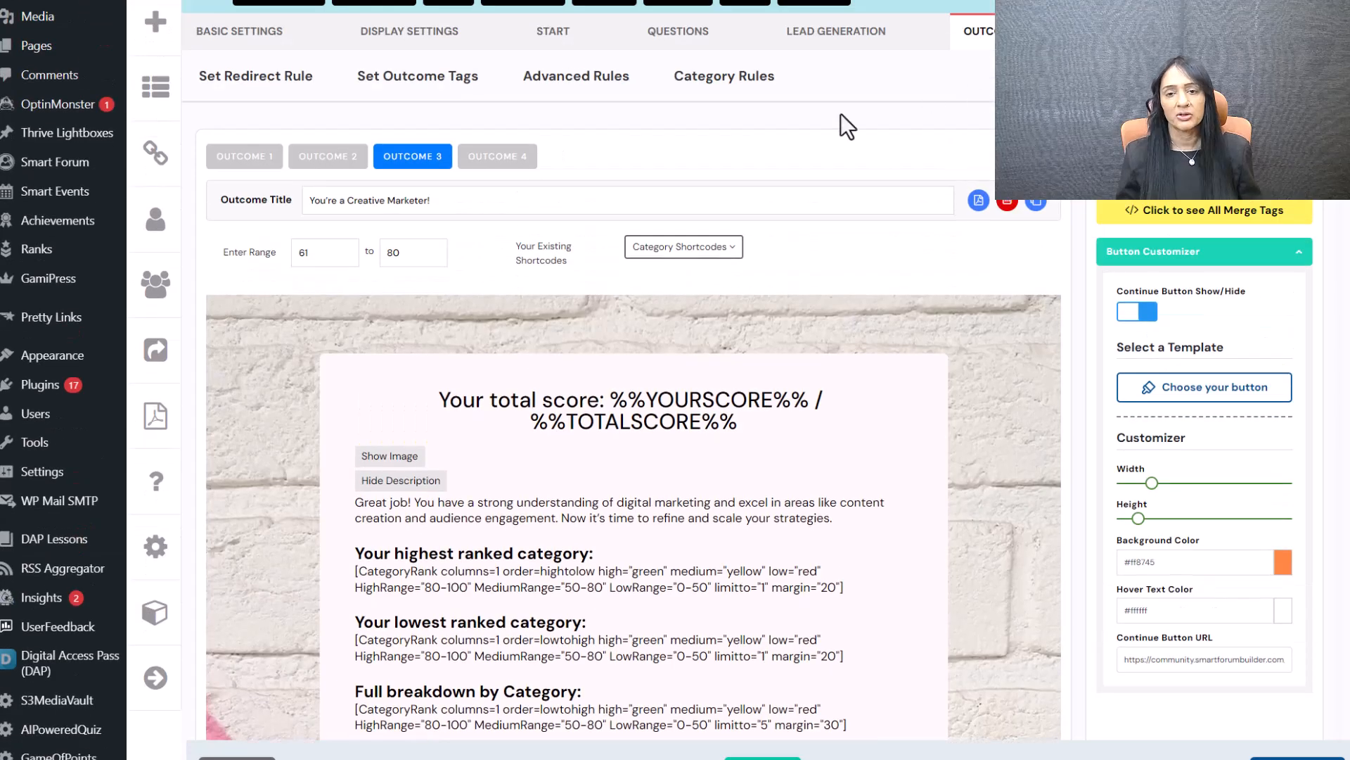
Open Outcome 4 and examine its score range, category shortcodes and recommended next steps
{"action": "left_click", "coordinate": [522, 159]}
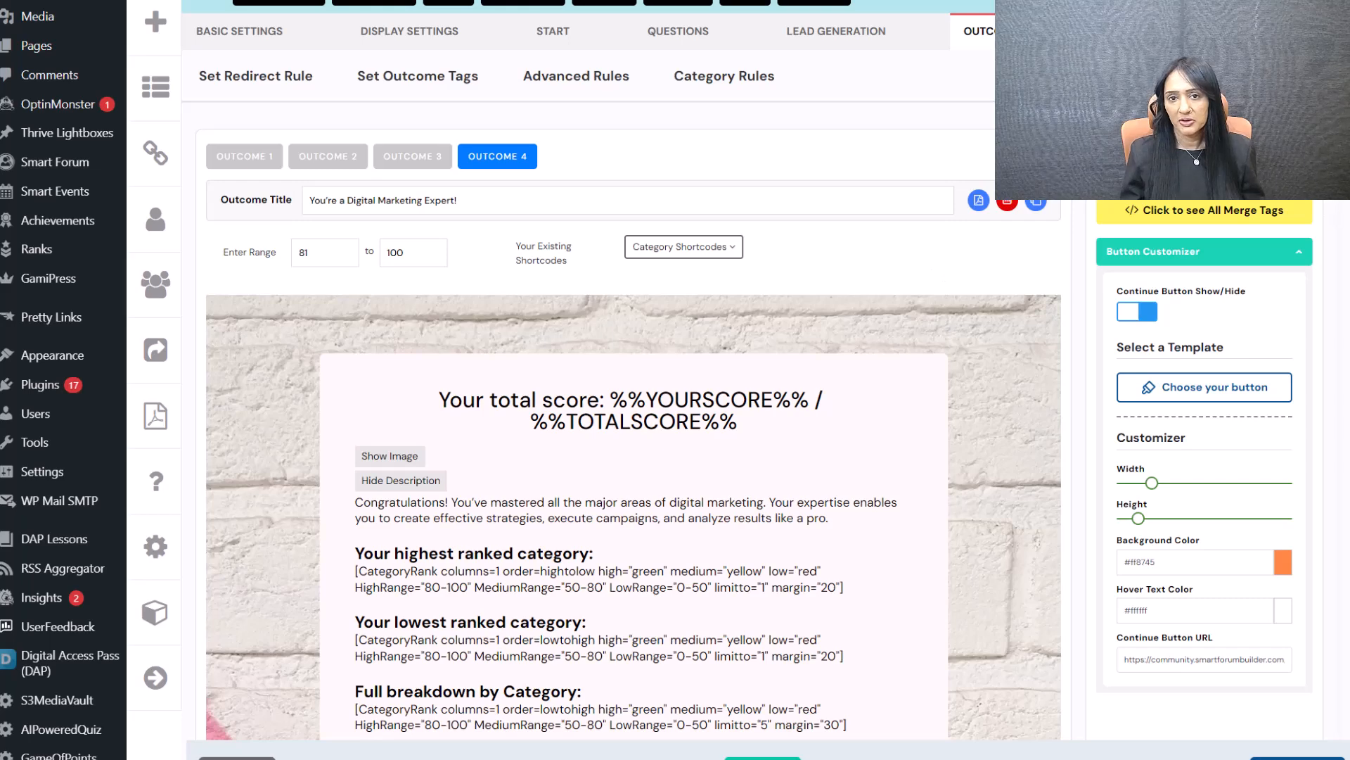
{"action": "scroll", "coordinate": [1331, 213], "scroll_direction": "down", "scroll_amount": 1}
{"action": "scroll", "coordinate": [633, 422], "scroll_direction": "down", "scroll_amount": 5}
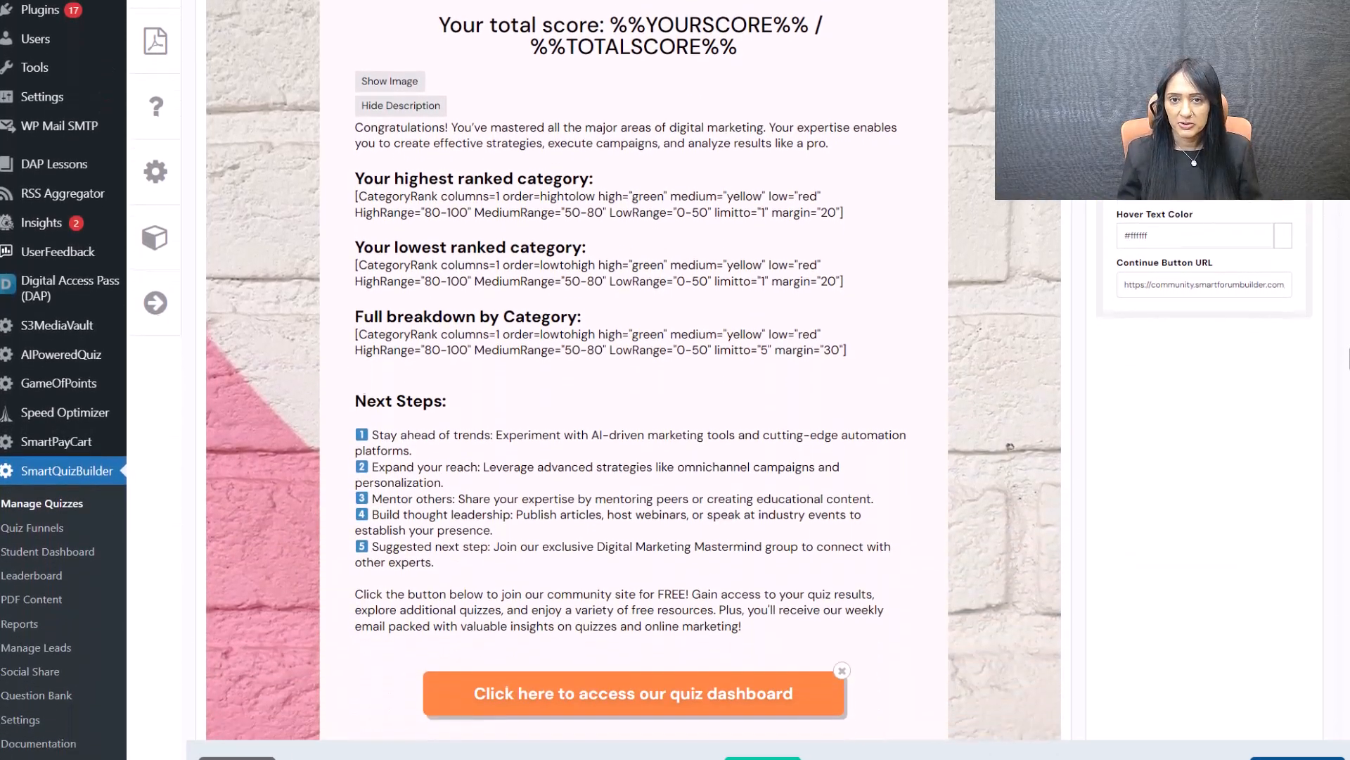
{"action": "scroll", "coordinate": [633, 422], "scroll_direction": "up", "scroll_amount": 7}
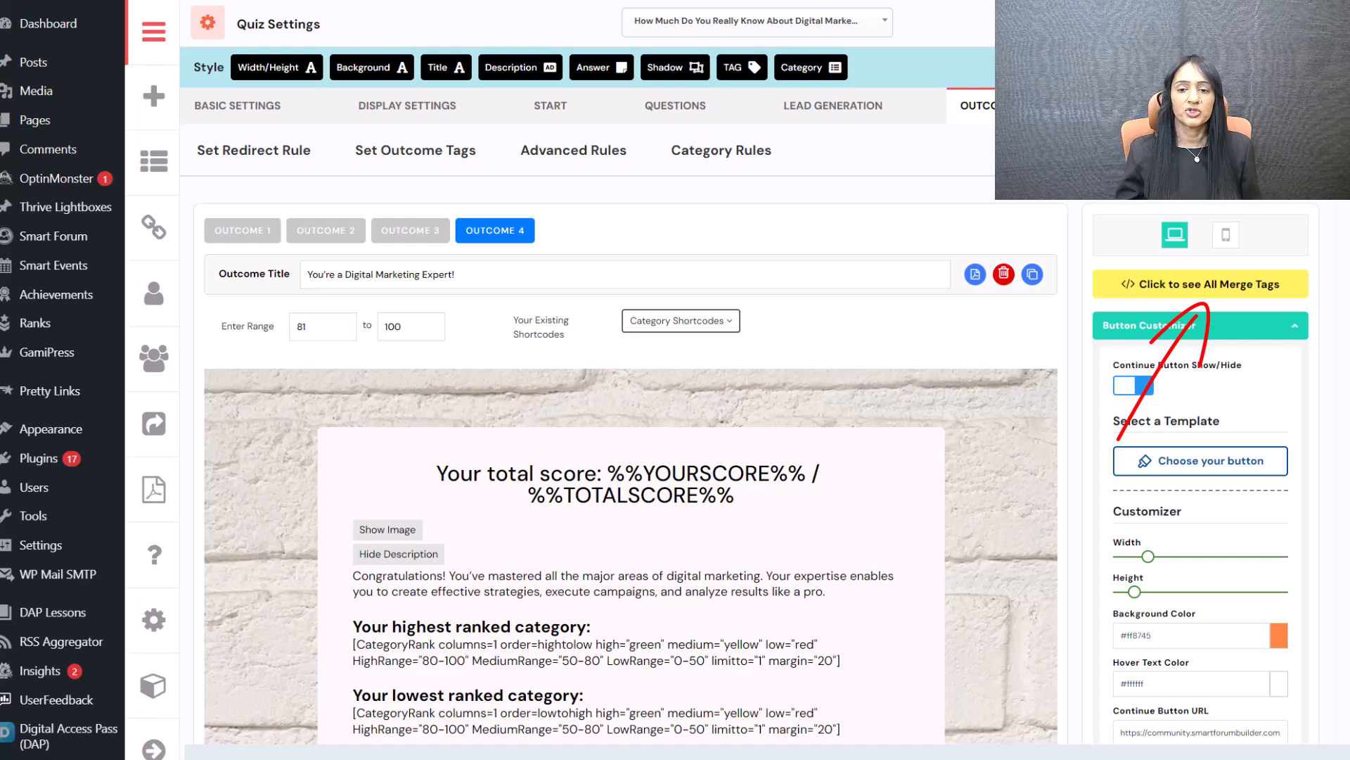
Show the category merge tags for the outcome screen and highlight the CategoryRank shortcode with its parameter descriptions
{"action": "left_click", "coordinate": [1200, 284]}
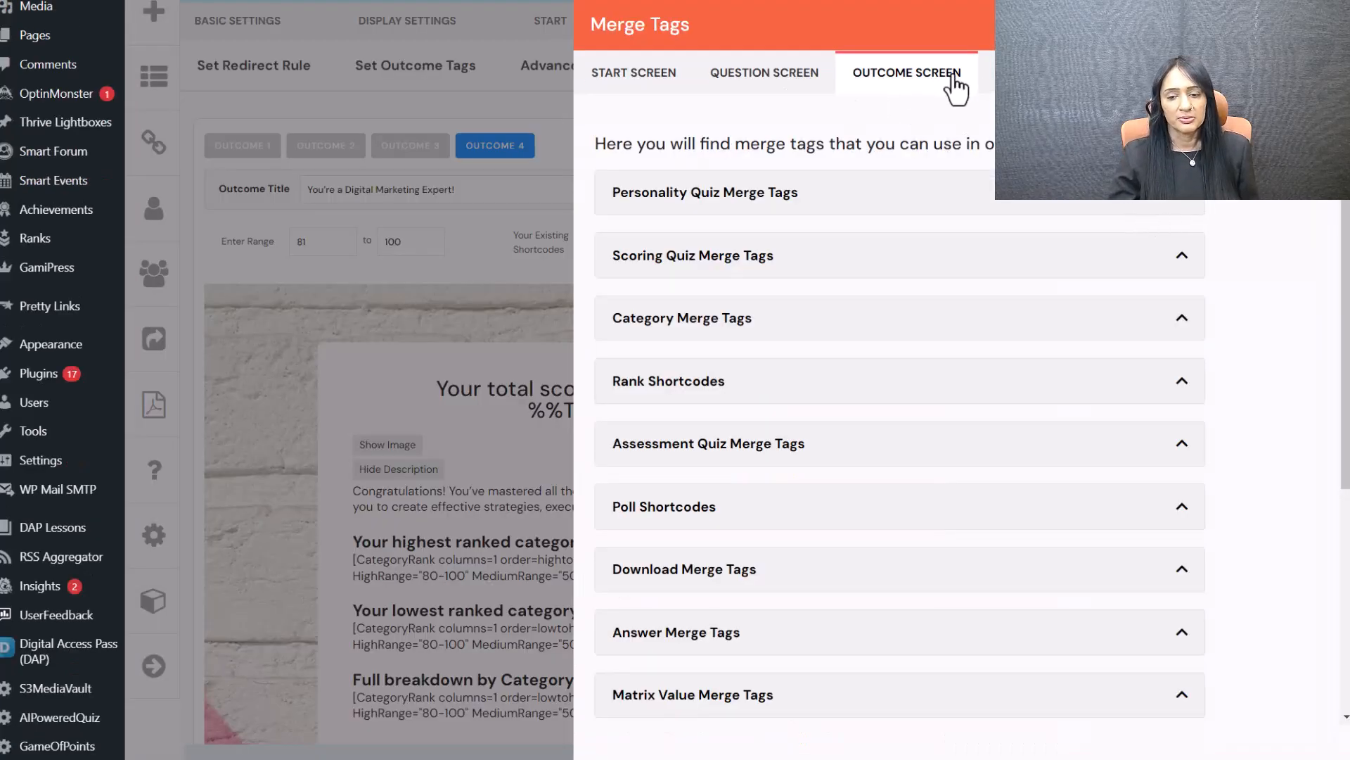
{"action": "left_click", "coordinate": [714, 320]}
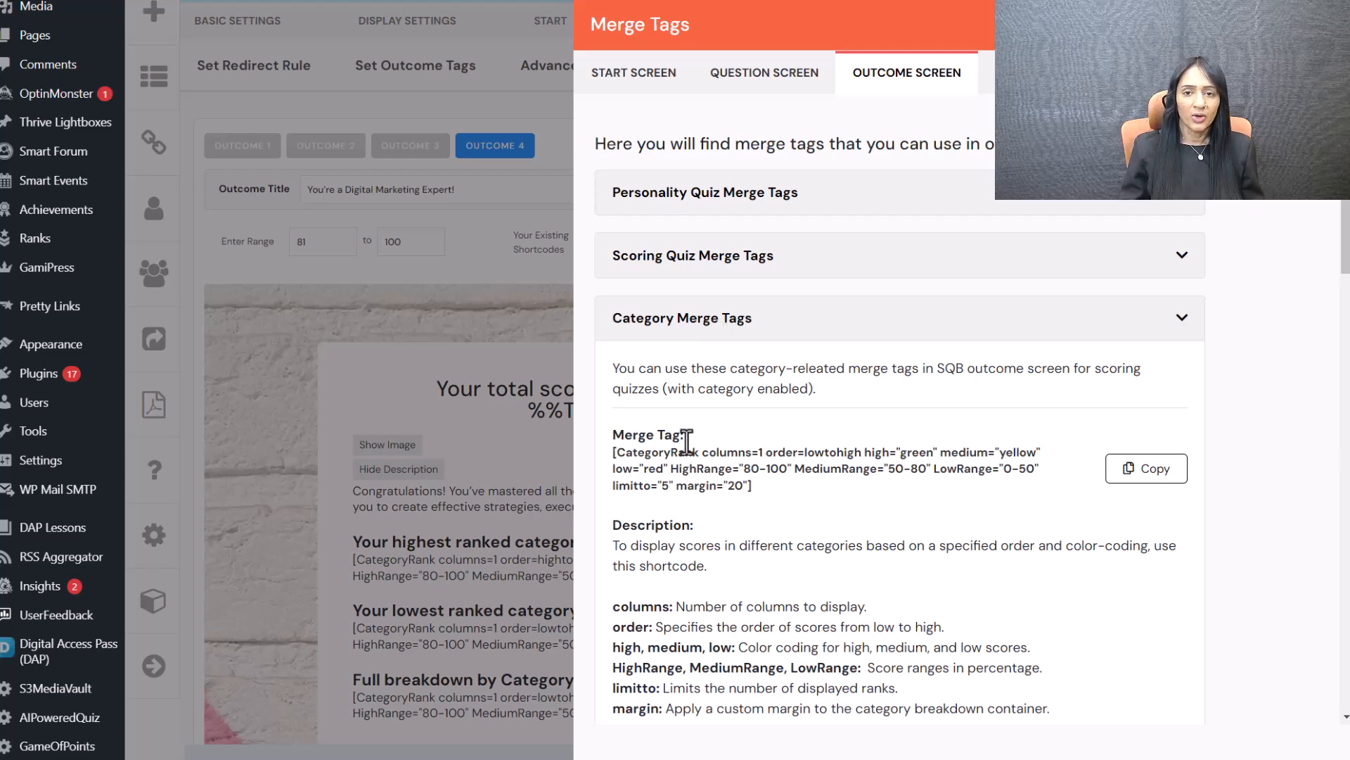
{"action": "left_click_drag", "start_coordinate": [752, 486], "coordinate": [608, 454]}
{"action": "scroll", "coordinate": [767, 535], "scroll_direction": "down", "scroll_amount": 1}
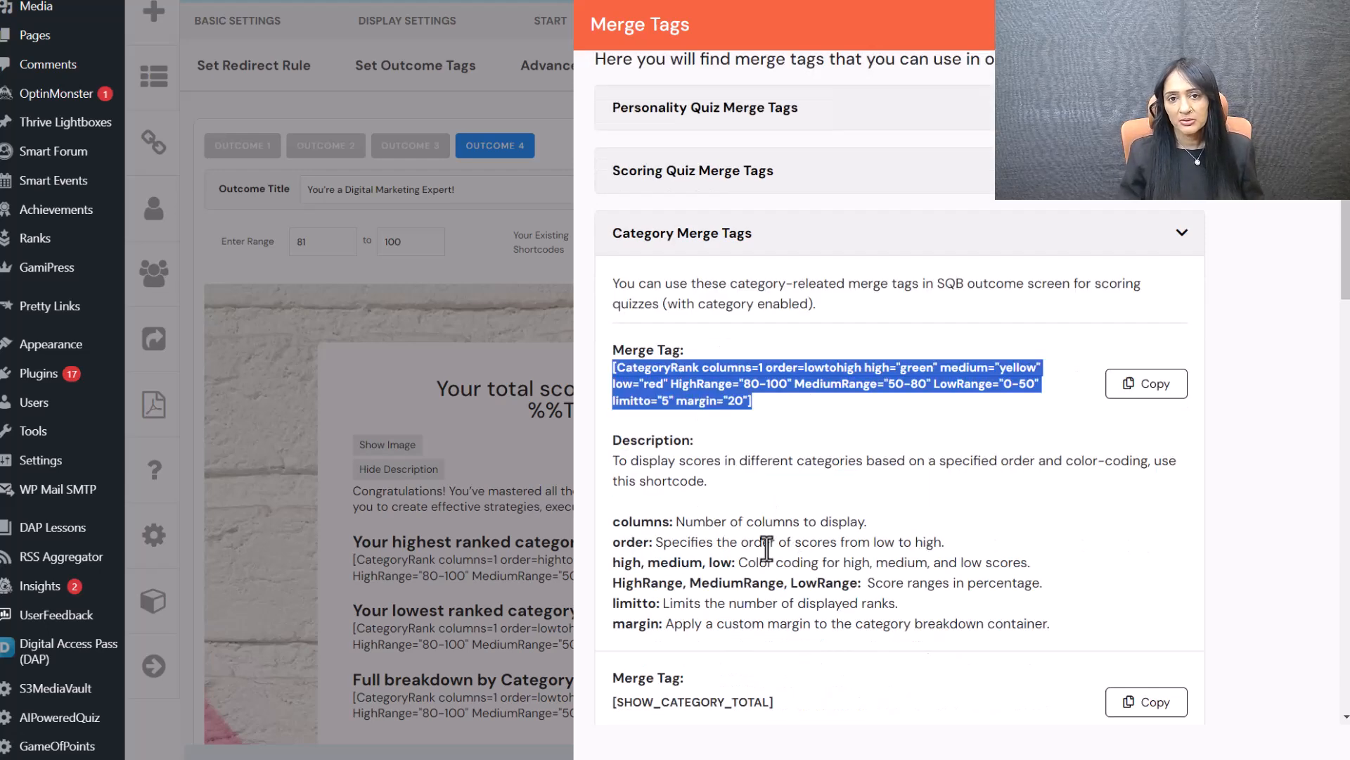
{"action": "left_click_drag", "start_coordinate": [1050, 628], "coordinate": [603, 363]}
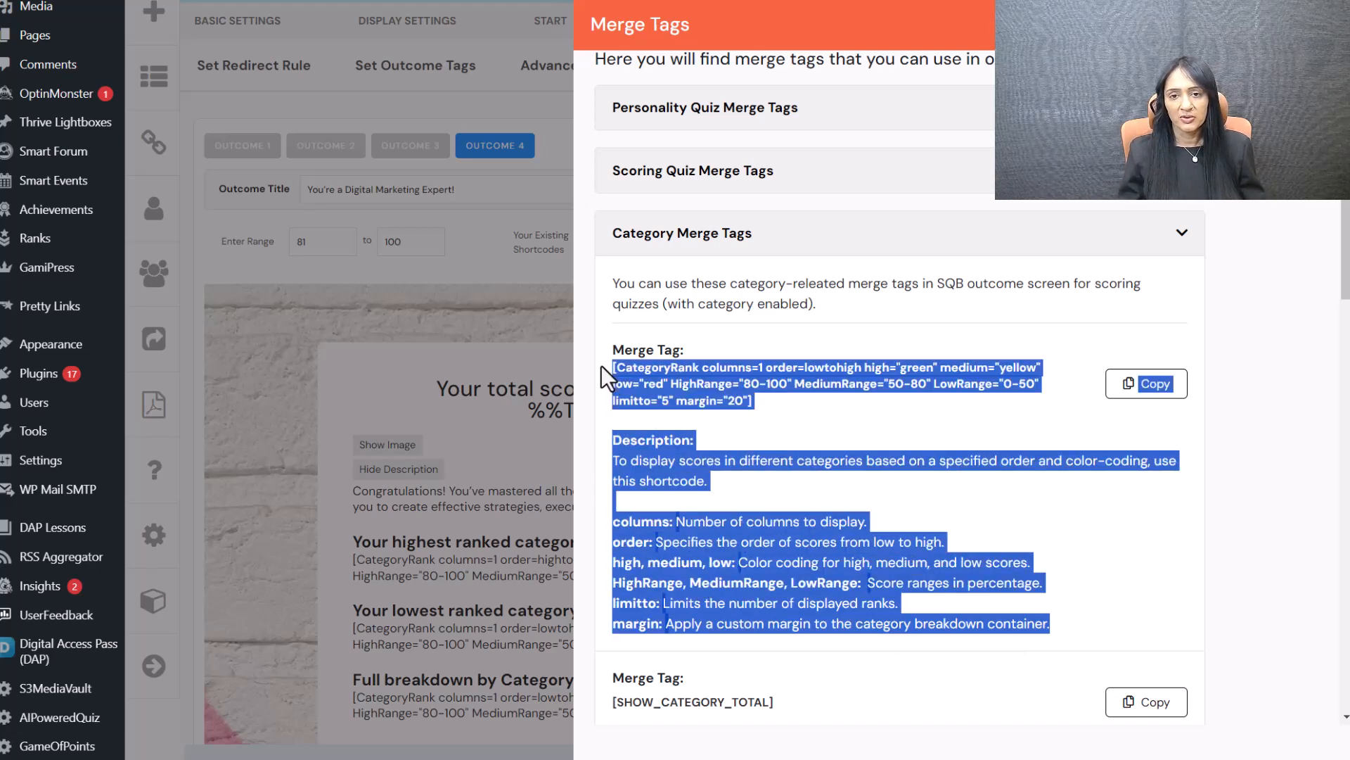
{"action": "left_click", "coordinate": [797, 453]}
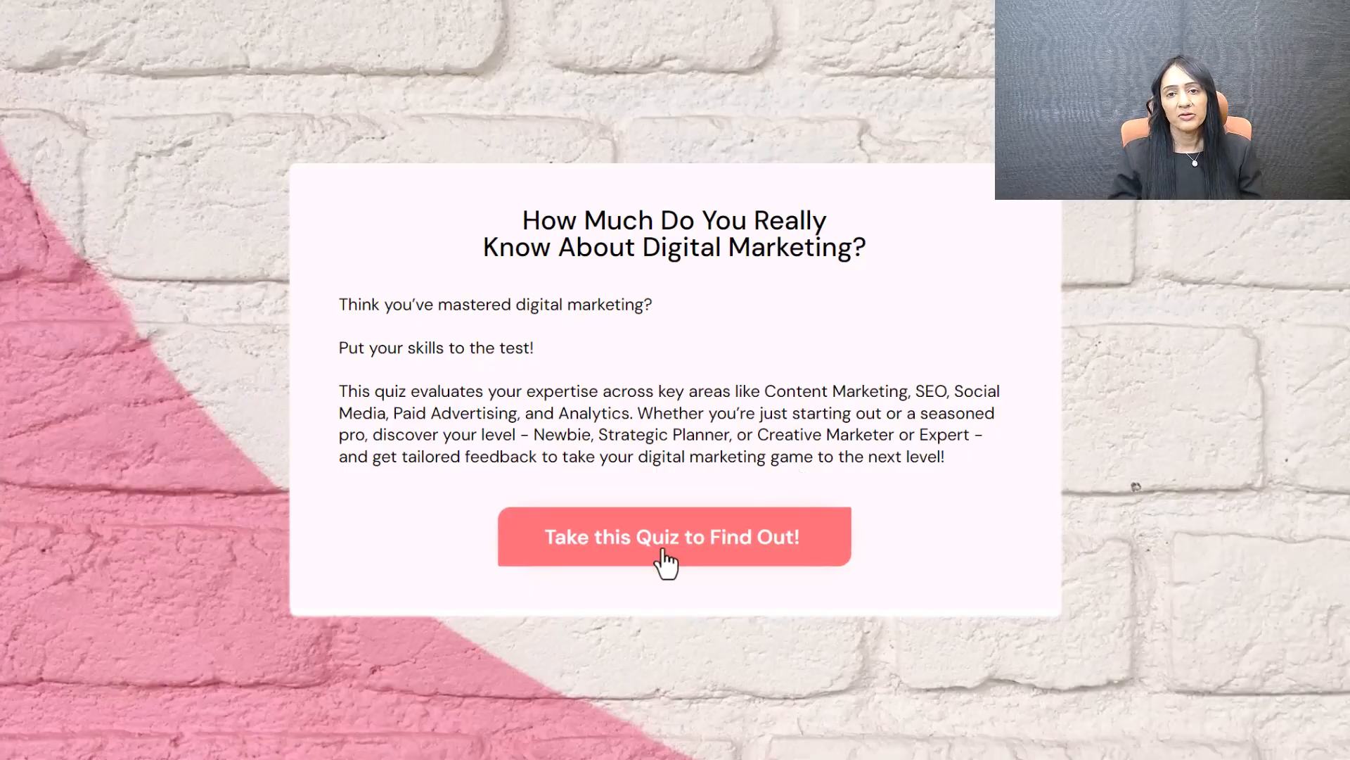
Start the digital marketing quiz and answer each question up to the one about bounce rate
{"action": "left_click", "coordinate": [664, 556]}
{"action": "left_click", "coordinate": [661, 505]}
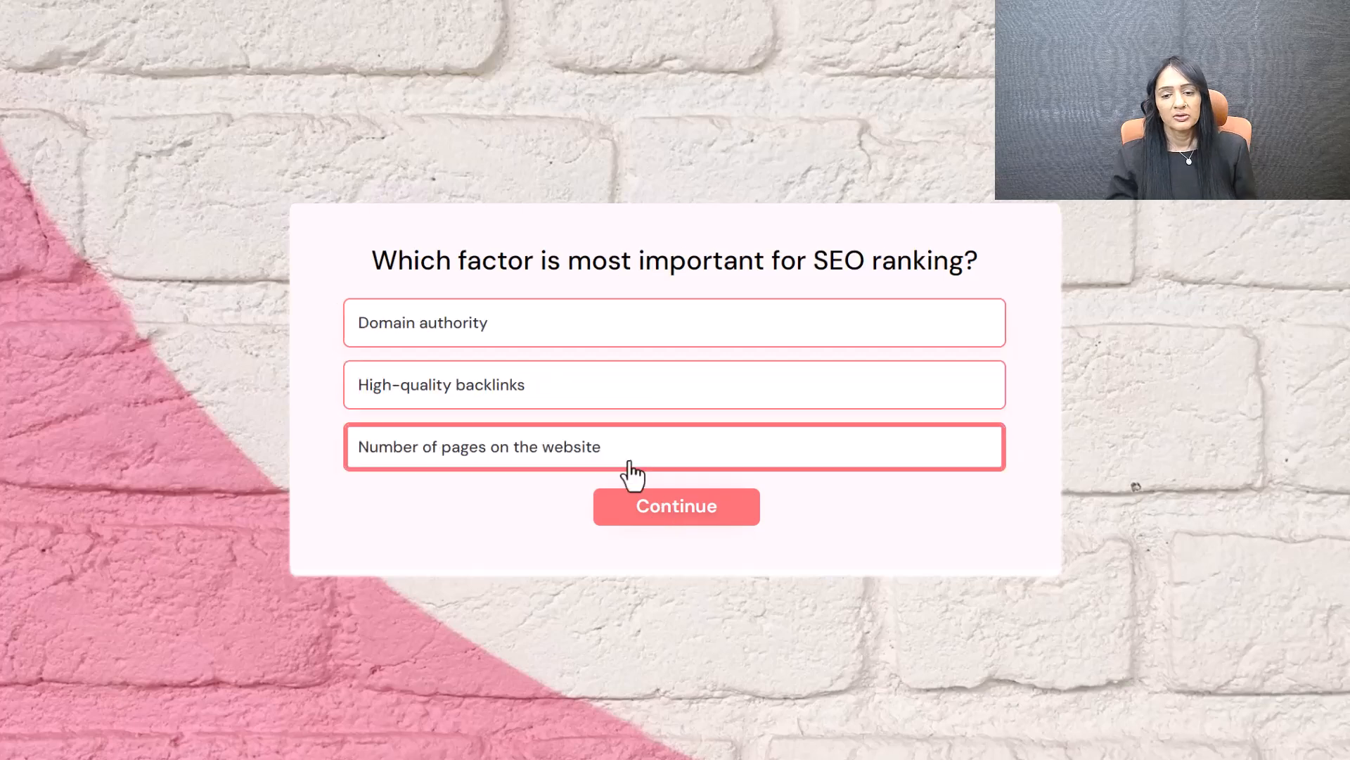
{"action": "left_click", "coordinate": [657, 519]}
{"action": "left_click", "coordinate": [612, 425]}
{"action": "left_click", "coordinate": [669, 524]}
{"action": "left_click", "coordinate": [608, 334]}
{"action": "left_click", "coordinate": [650, 520]}
{"action": "left_click", "coordinate": [573, 404]}
{"action": "left_click", "coordinate": [665, 520]}
{"action": "left_click", "coordinate": [602, 408]}
{"action": "left_click", "coordinate": [673, 531]}
{"action": "left_click", "coordinate": [633, 383]}
{"action": "left_click", "coordinate": [685, 512]}
{"action": "left_click", "coordinate": [717, 416]}
{"action": "left_click", "coordinate": [715, 527]}
{"action": "left_click", "coordinate": [674, 402]}
{"action": "left_click", "coordinate": [707, 517]}
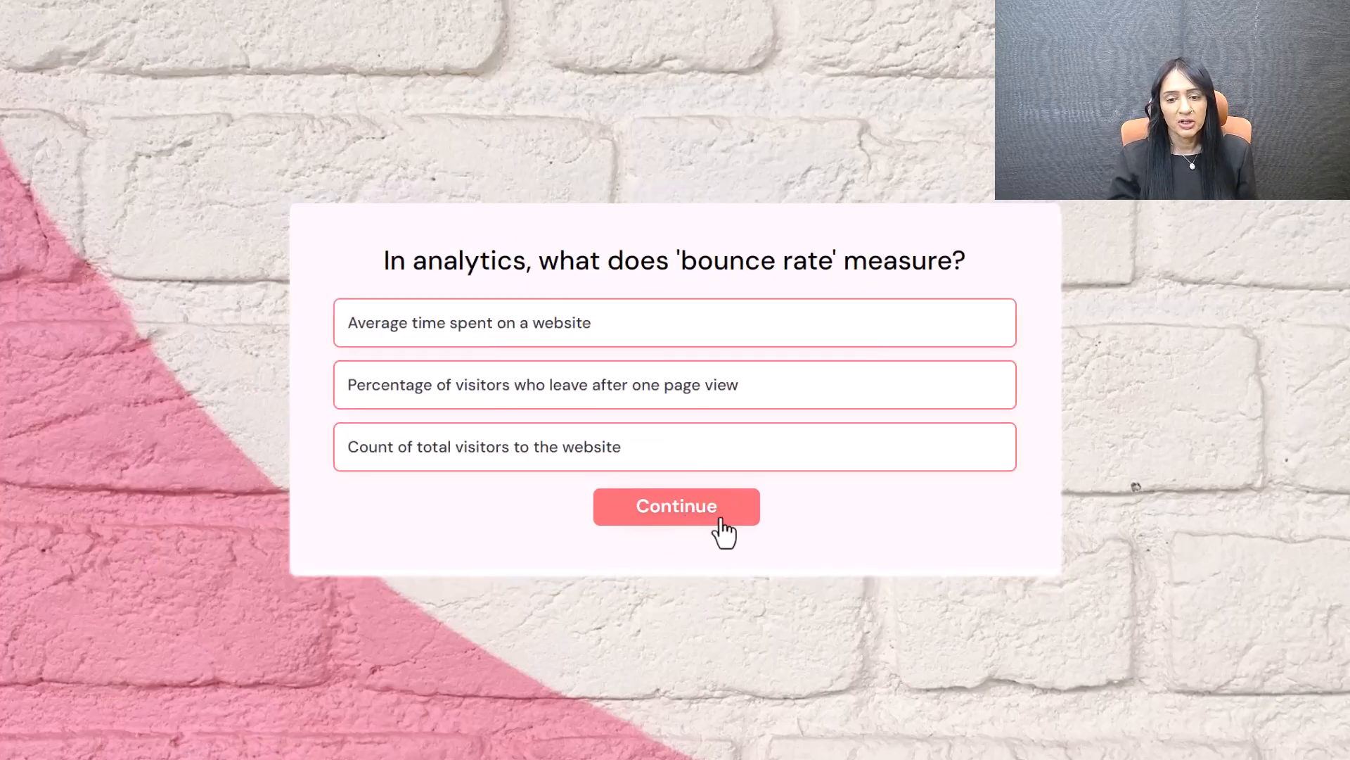
Answer the bounce rate question with "Percentage of visitors who leave after one page view" and submit the prefilled name and email form
{"action": "left_click", "coordinate": [747, 404]}
{"action": "left_click", "coordinate": [748, 522]}
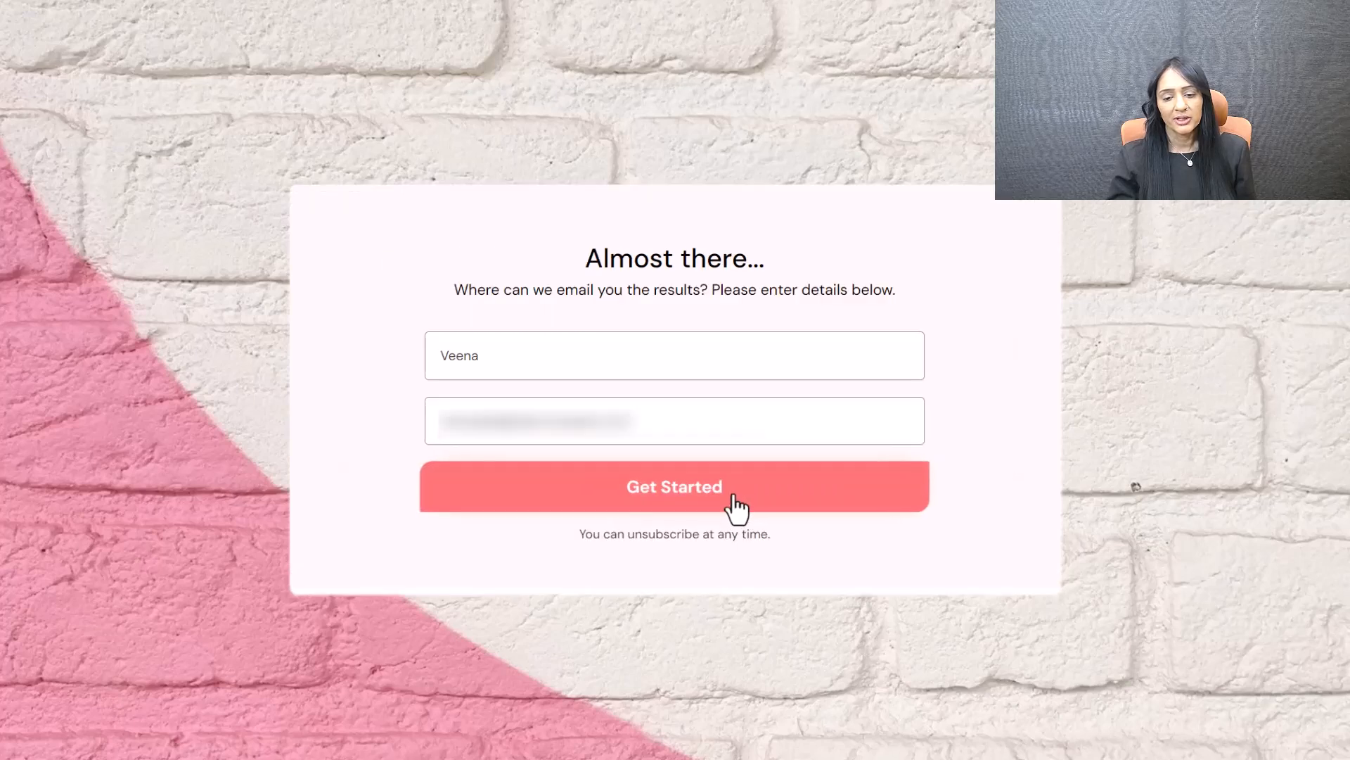
{"action": "left_click", "coordinate": [672, 493]}
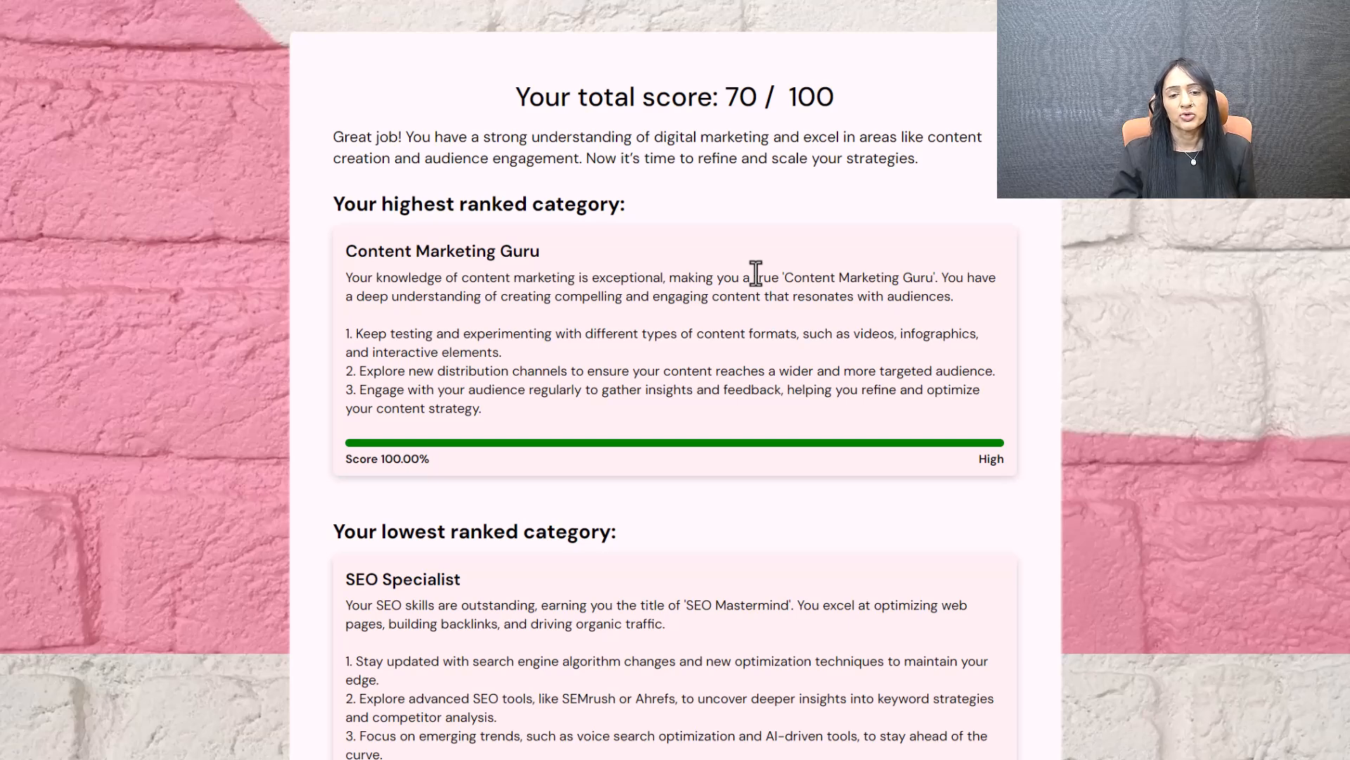
Review the quiz results page from the highest and lowest ranked categories through the full breakdown and next steps
{"action": "scroll", "coordinate": [756, 273], "scroll_direction": "down", "scroll_amount": 4}
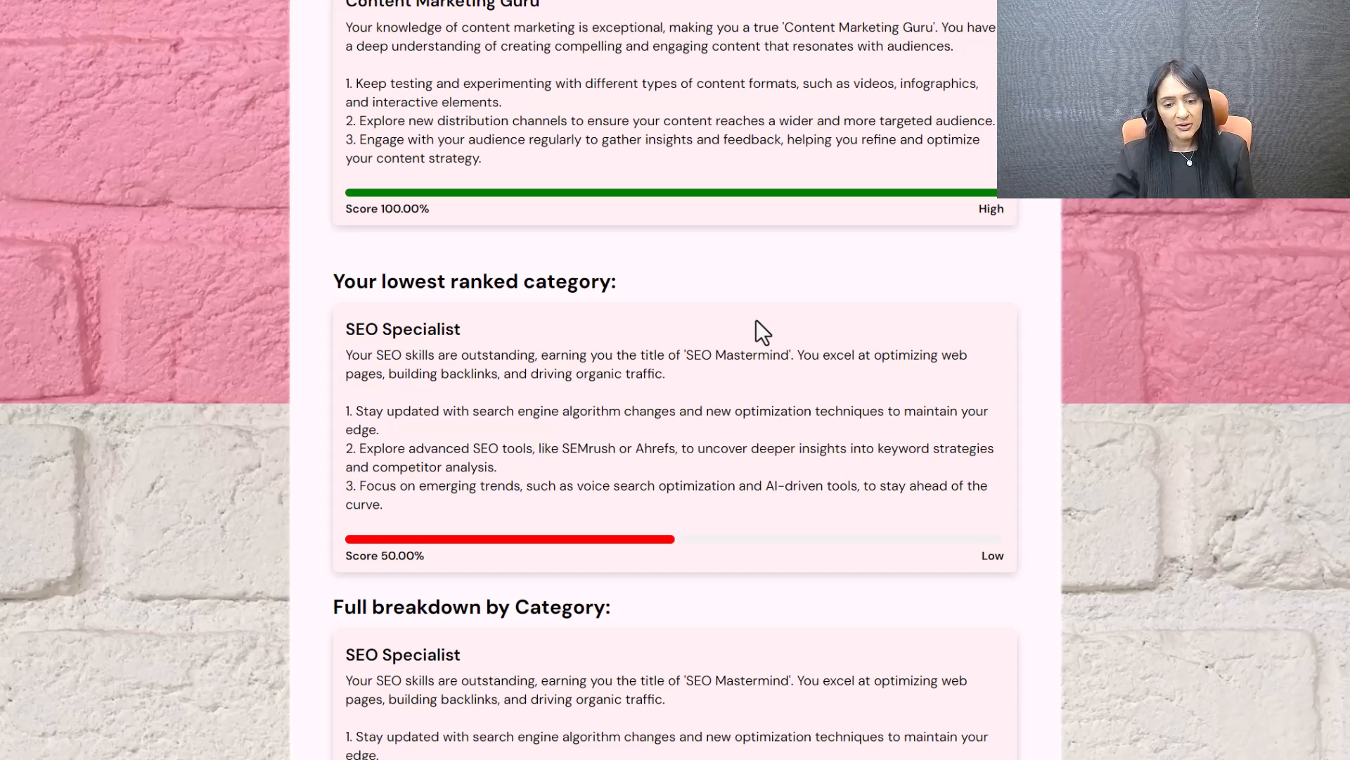
{"action": "scroll", "coordinate": [757, 320], "scroll_direction": "down", "scroll_amount": 4}
{"action": "scroll", "coordinate": [754, 325], "scroll_direction": "down", "scroll_amount": 1}
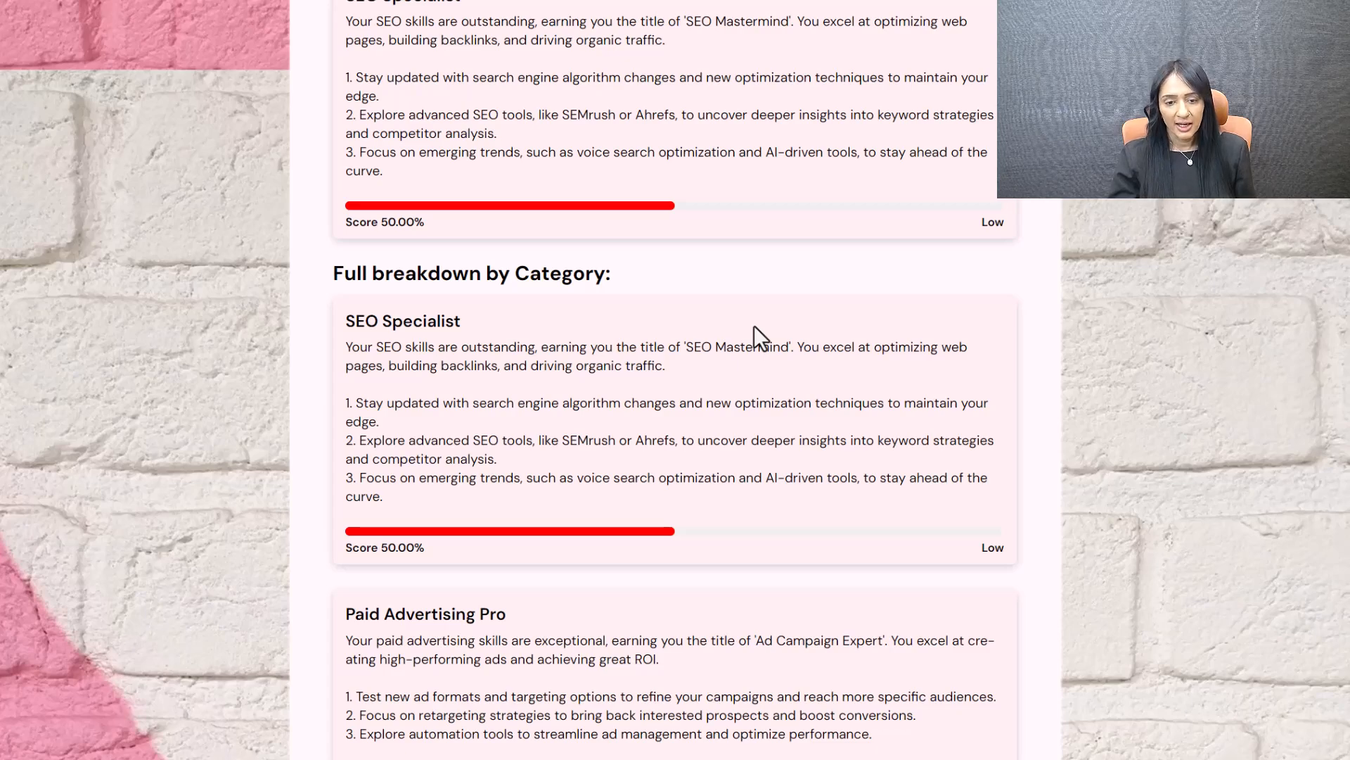
{"action": "scroll", "coordinate": [754, 327], "scroll_direction": "down", "scroll_amount": 13}
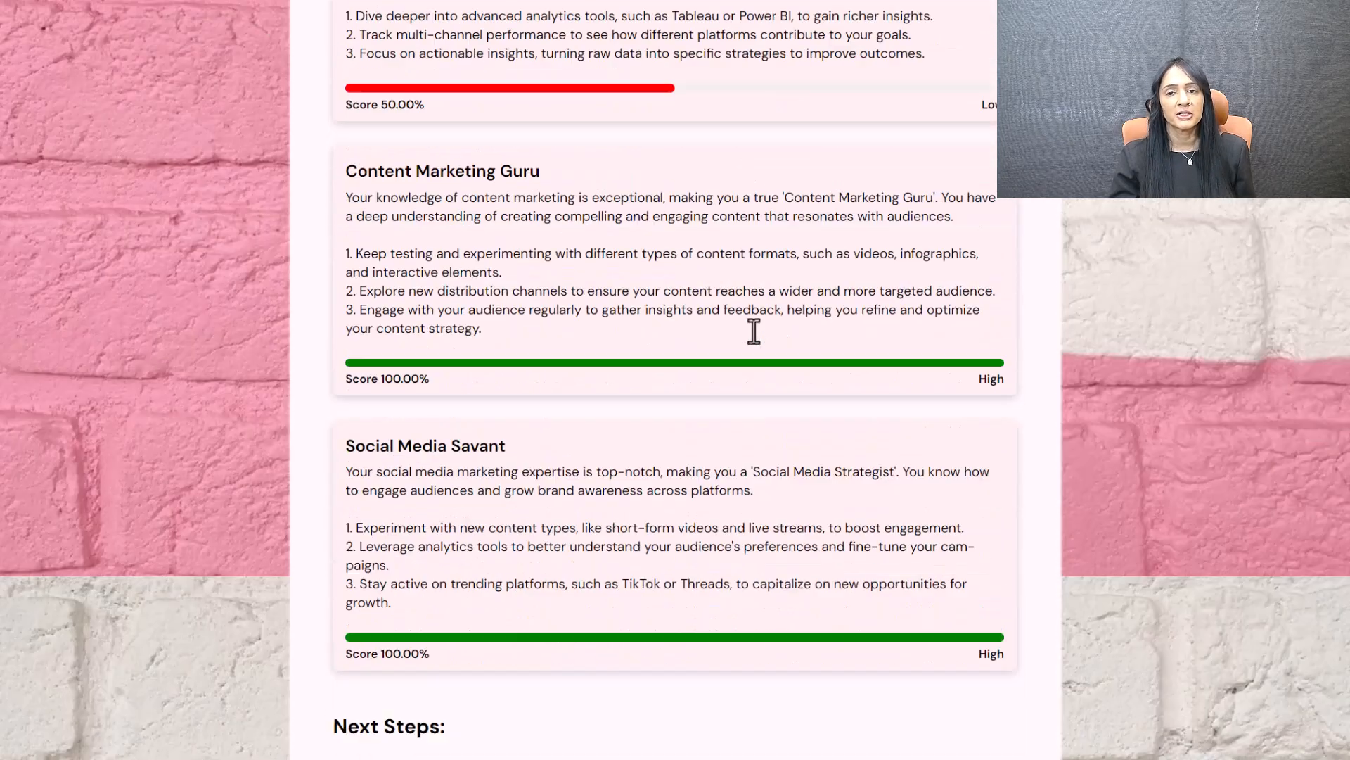
{"action": "scroll", "coordinate": [754, 326], "scroll_direction": "down", "scroll_amount": 6}
{"action": "scroll", "coordinate": [754, 326], "scroll_direction": "up", "scroll_amount": 1}
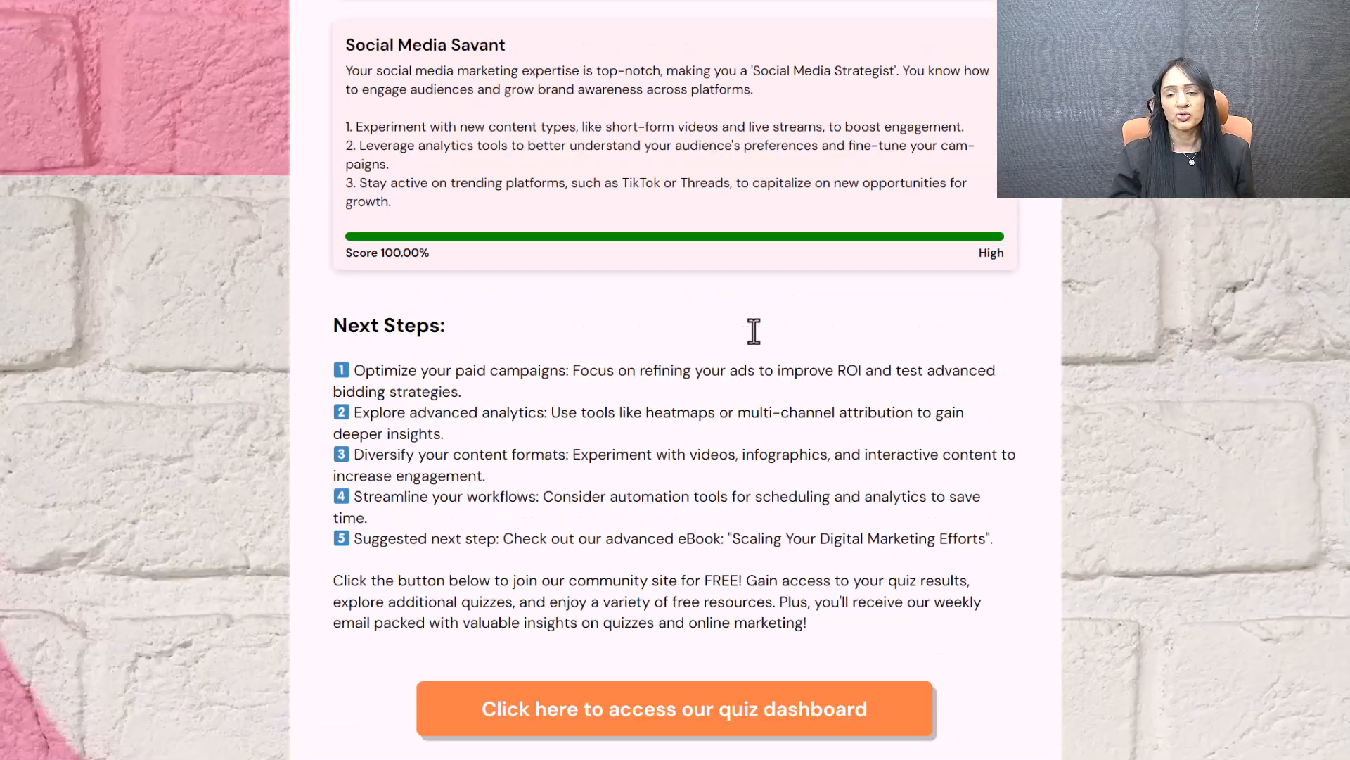
{"action": "scroll", "coordinate": [754, 331], "scroll_direction": "up", "scroll_amount": 20}
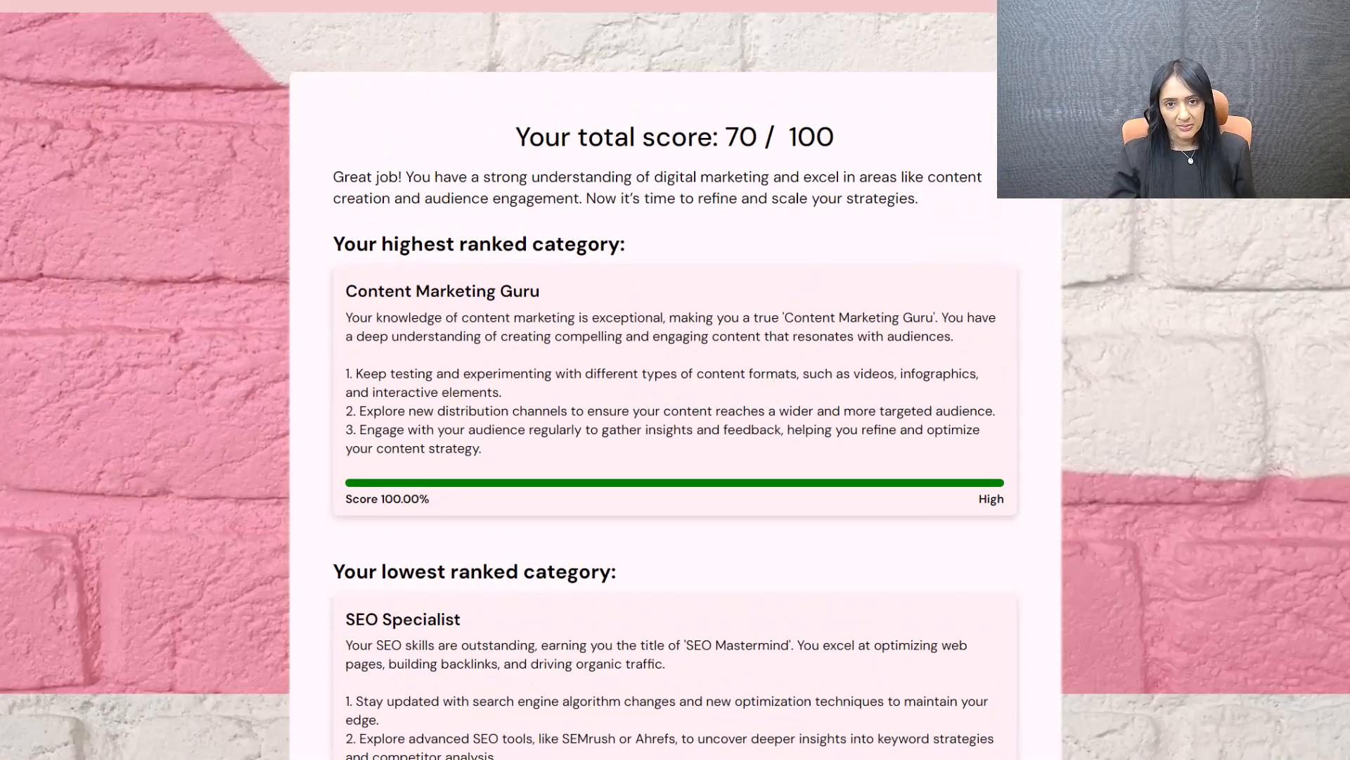
Switch to the email client and read the "Your Quiz Results" message with its category scores
{"action": "mouse_move", "coordinate": [52, 1]}
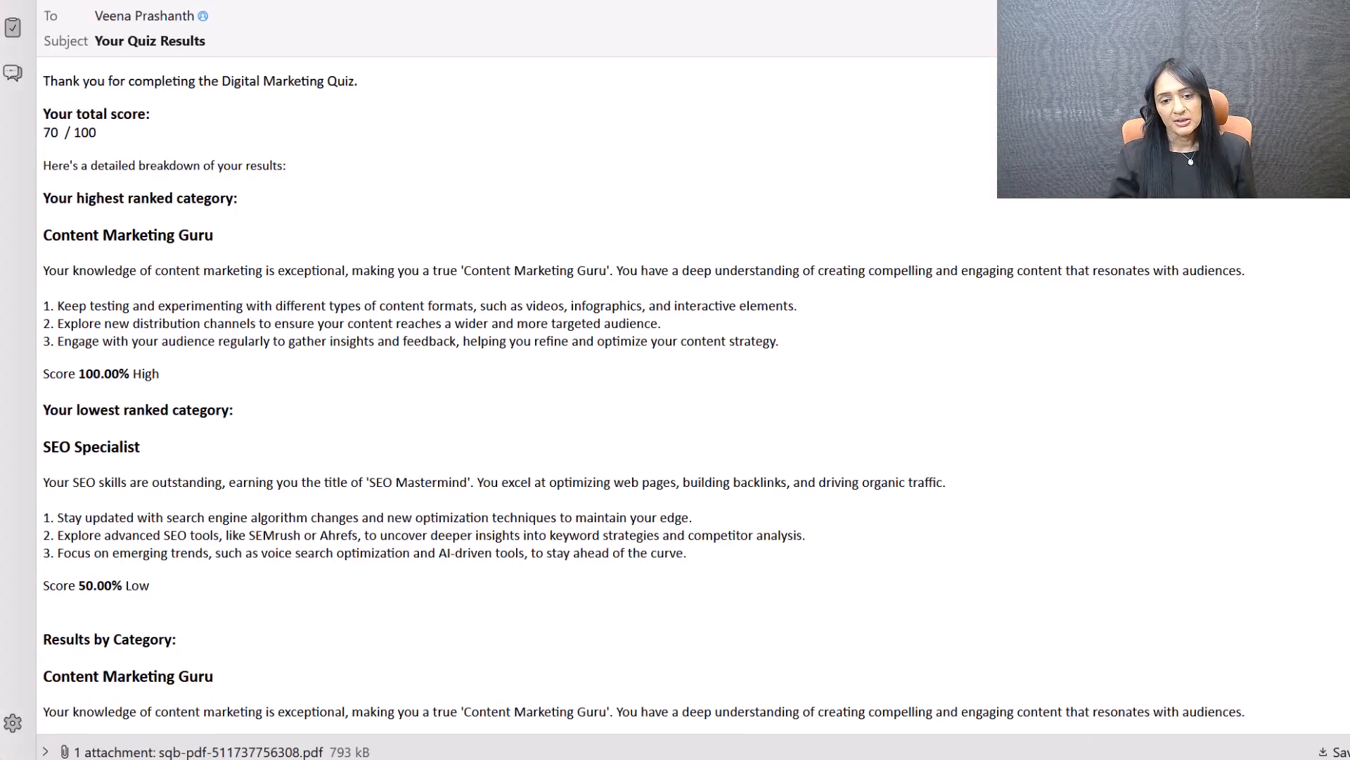
{"action": "scroll", "coordinate": [492, 393], "scroll_direction": "down", "scroll_amount": 2}
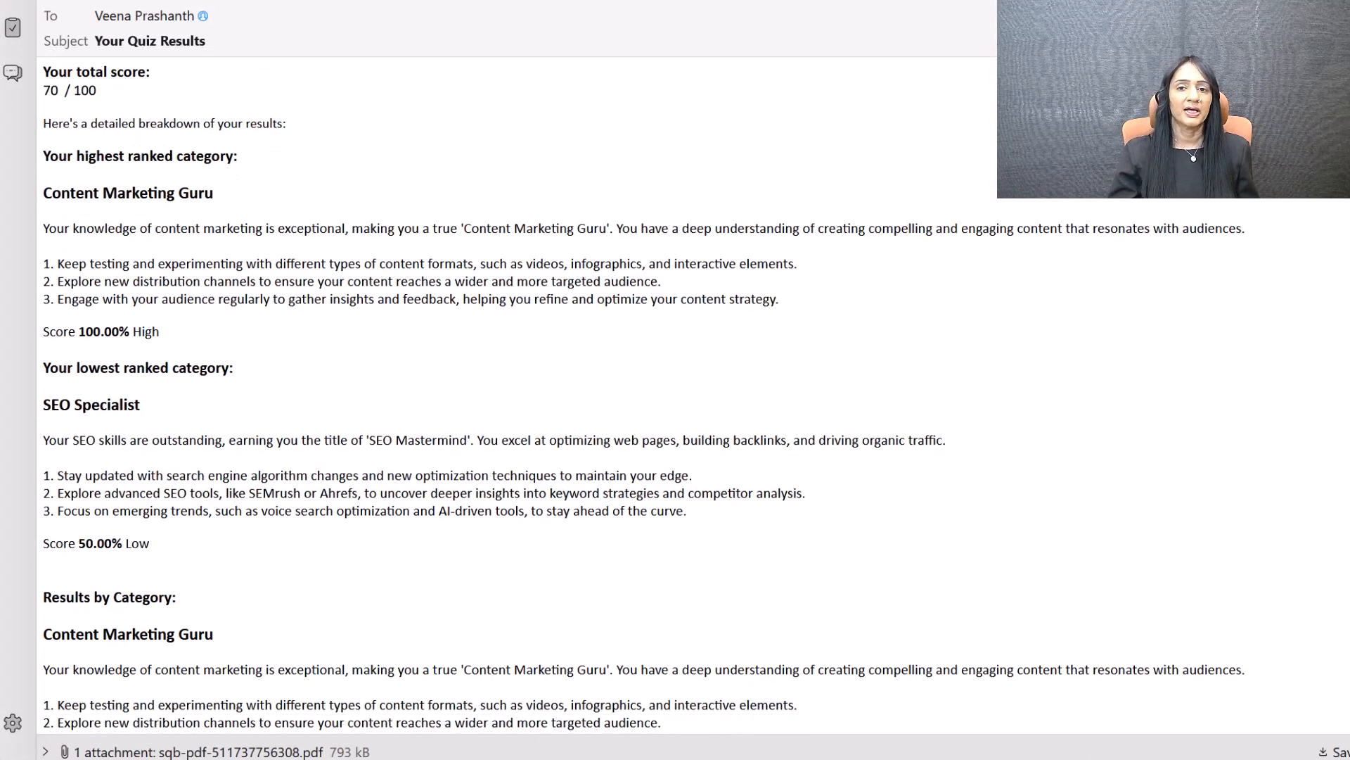
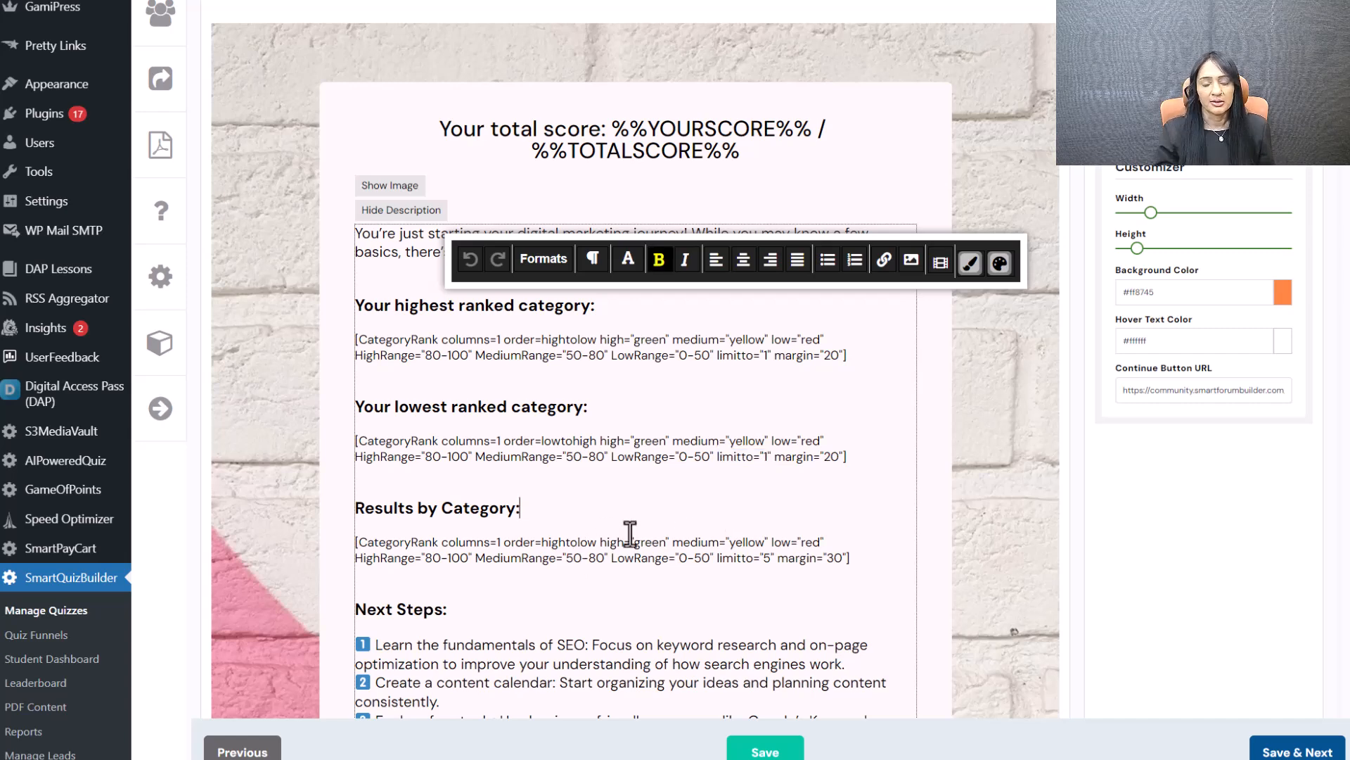
Highlight the limitto parameter in Outcome 1's Results by Category shortcode, then return to the outcome's rule options
{"action": "left_click_drag", "start_coordinate": [717, 558], "coordinate": [774, 566]}
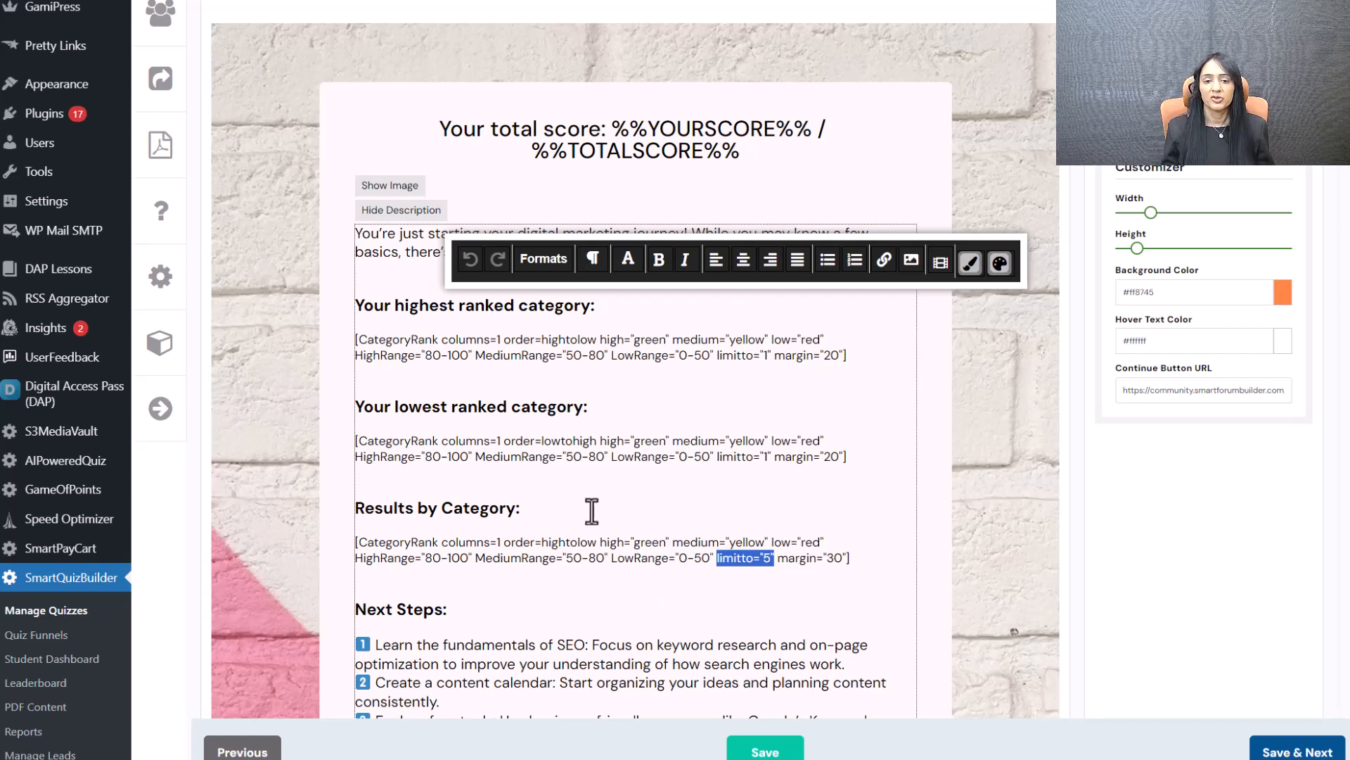
{"action": "left_click", "coordinate": [576, 589]}
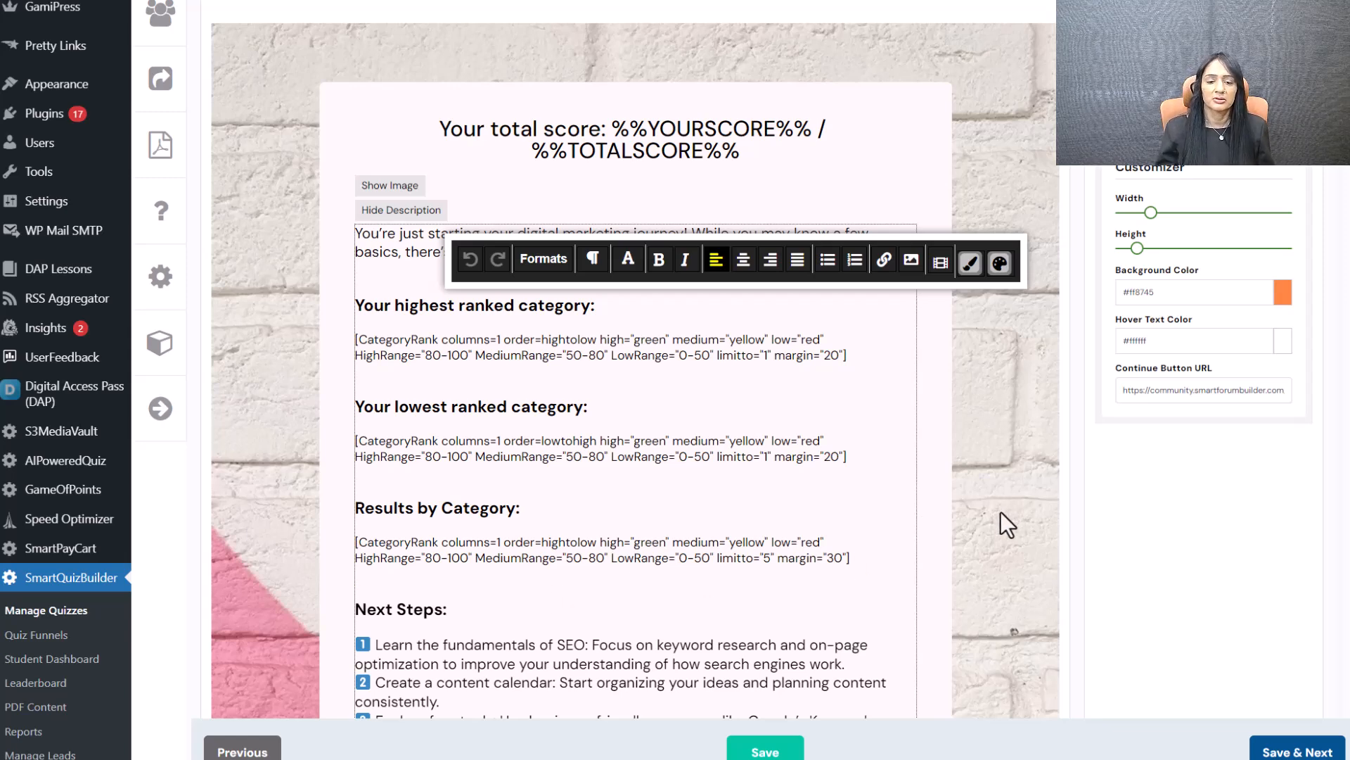
{"action": "scroll", "coordinate": [1001, 512], "scroll_direction": "up", "scroll_amount": 1}
{"action": "scroll", "coordinate": [1000, 512], "scroll_direction": "up", "scroll_amount": 3}
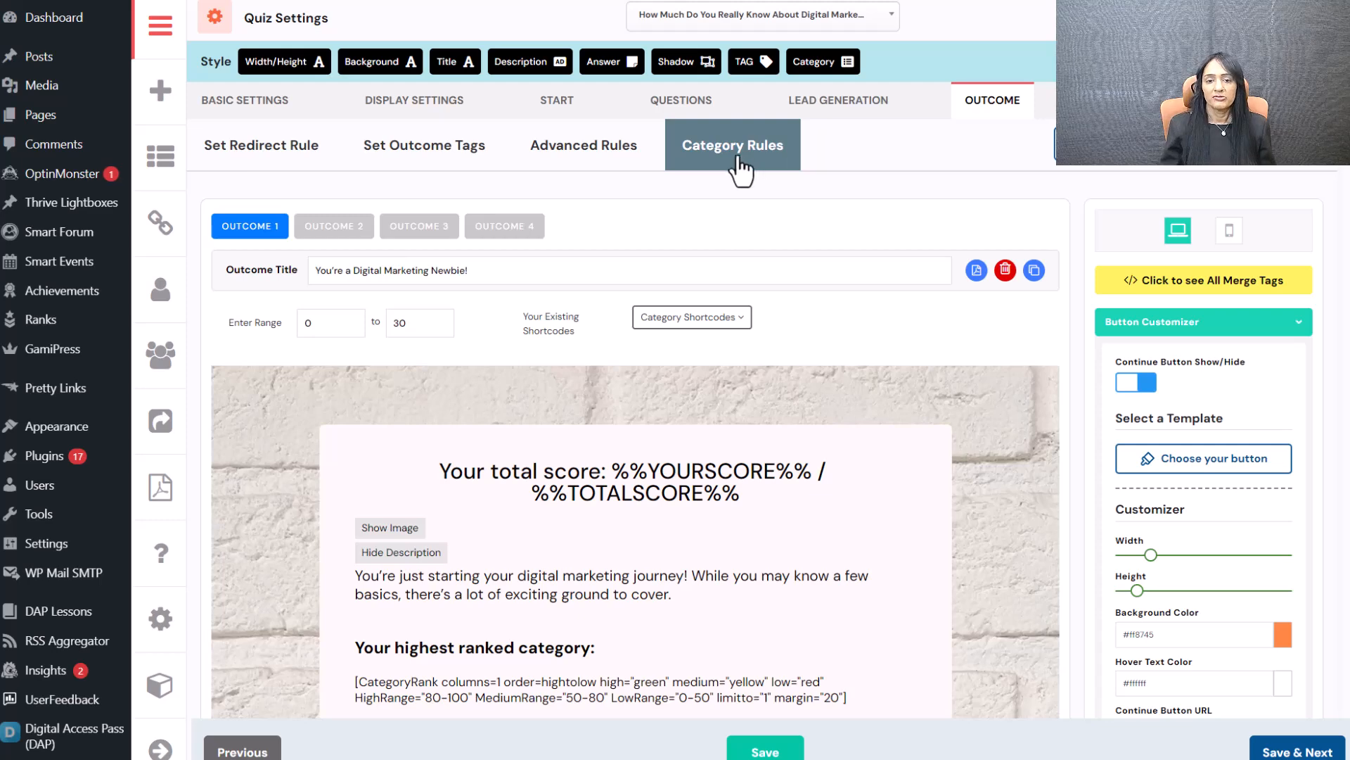
Draft a category shortcode rule for Content Marketing Guru with a score range of 0 to 30, leaving the description blank
{"action": "left_click", "coordinate": [740, 163]}
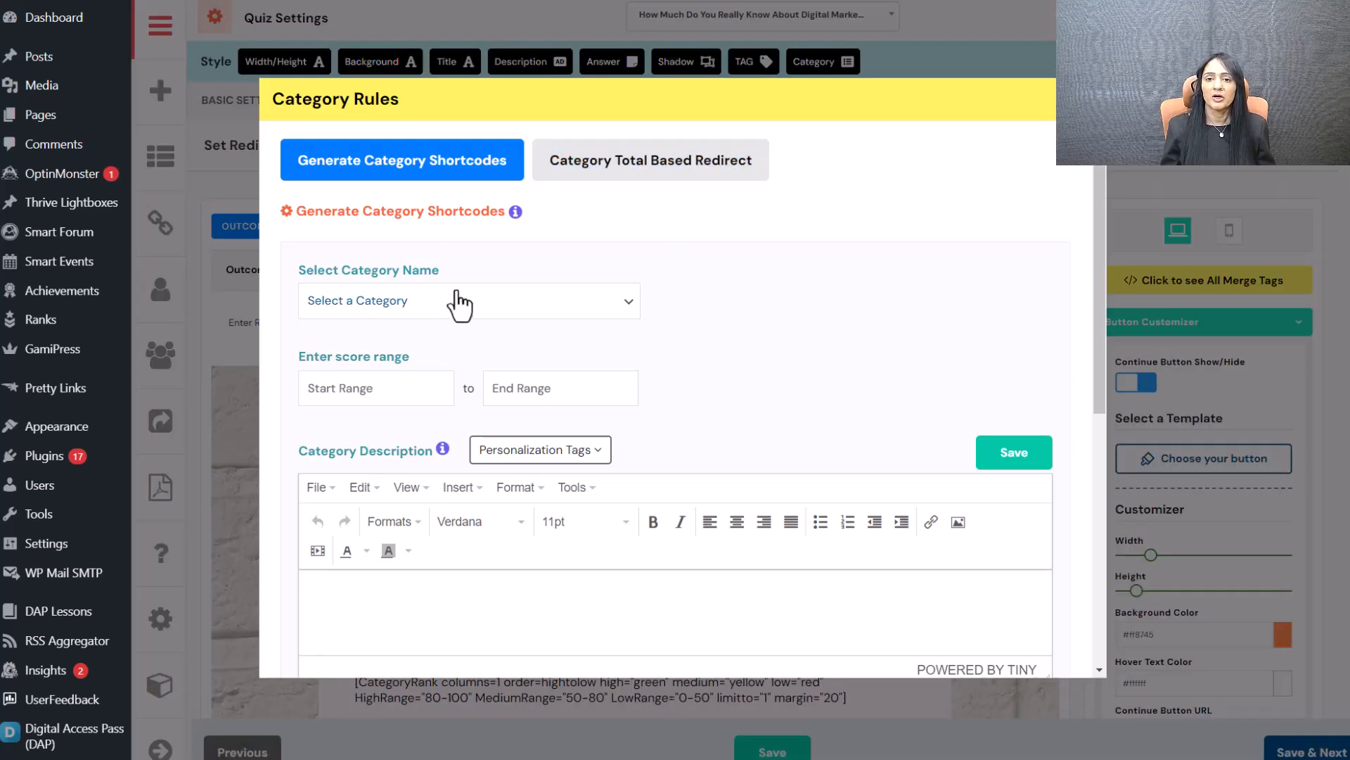
{"action": "left_click", "coordinate": [458, 302]}
{"action": "left_click", "coordinate": [398, 380]}
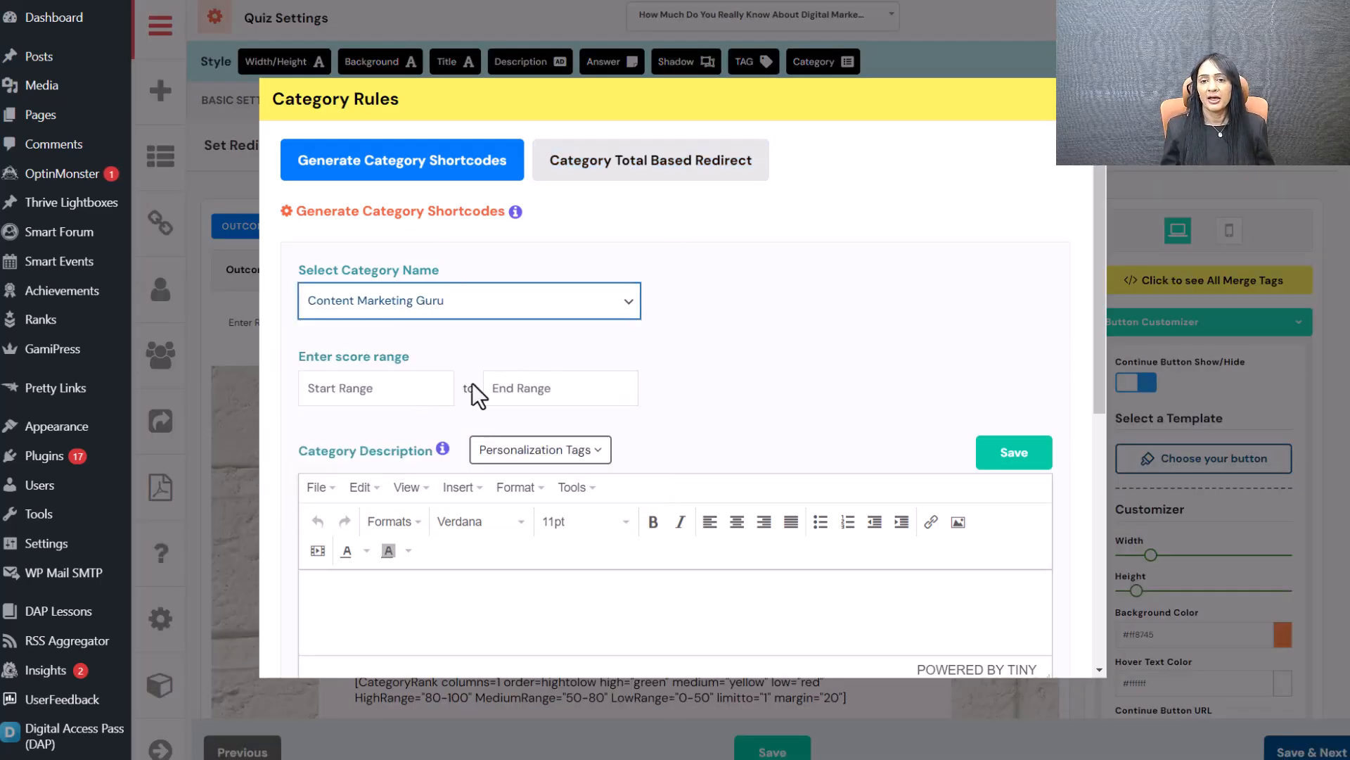
{"action": "left_click", "coordinate": [420, 606]}
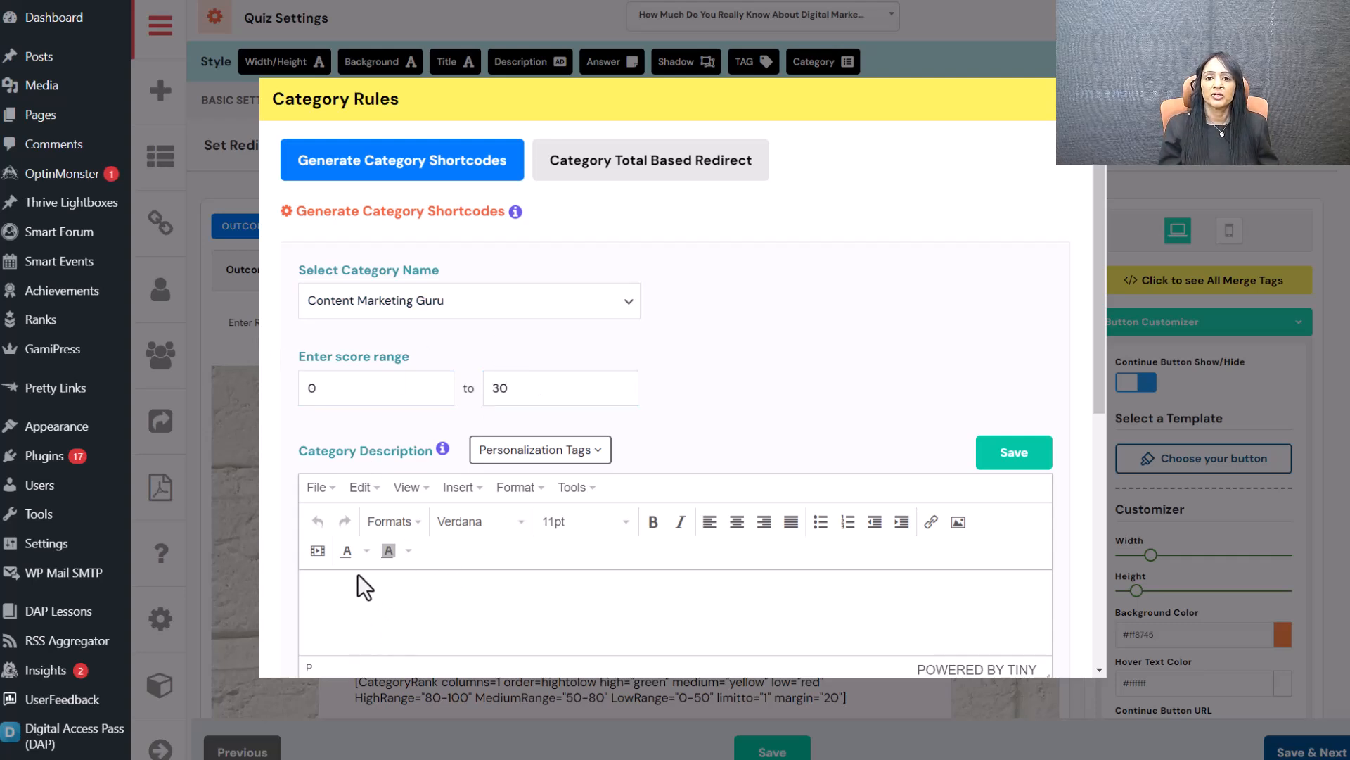
{"action": "scroll", "coordinate": [506, 517], "scroll_direction": "down", "scroll_amount": 3}
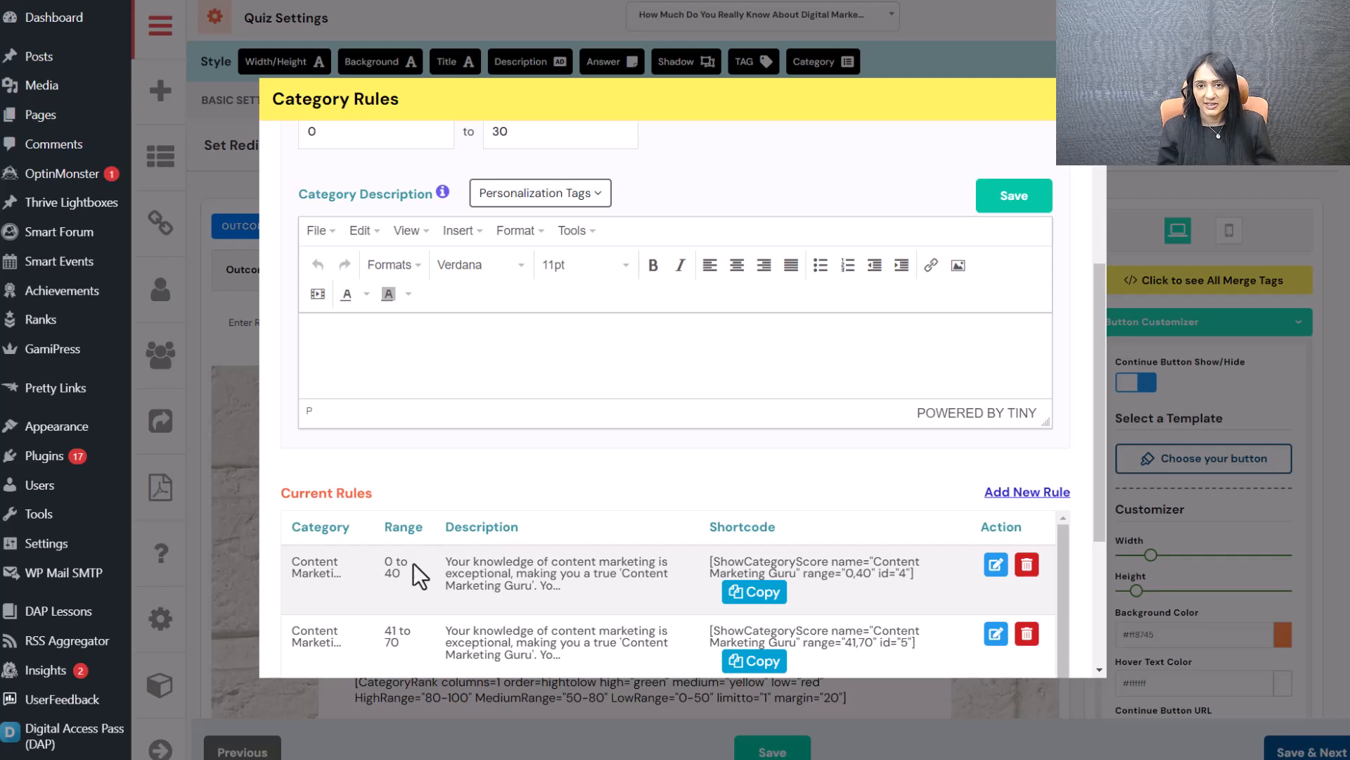
Open the 0 to 40 Content Marketing Guru rule for editing, set its end range to 30, and enlarge the description editor
{"action": "left_click", "coordinate": [996, 565]}
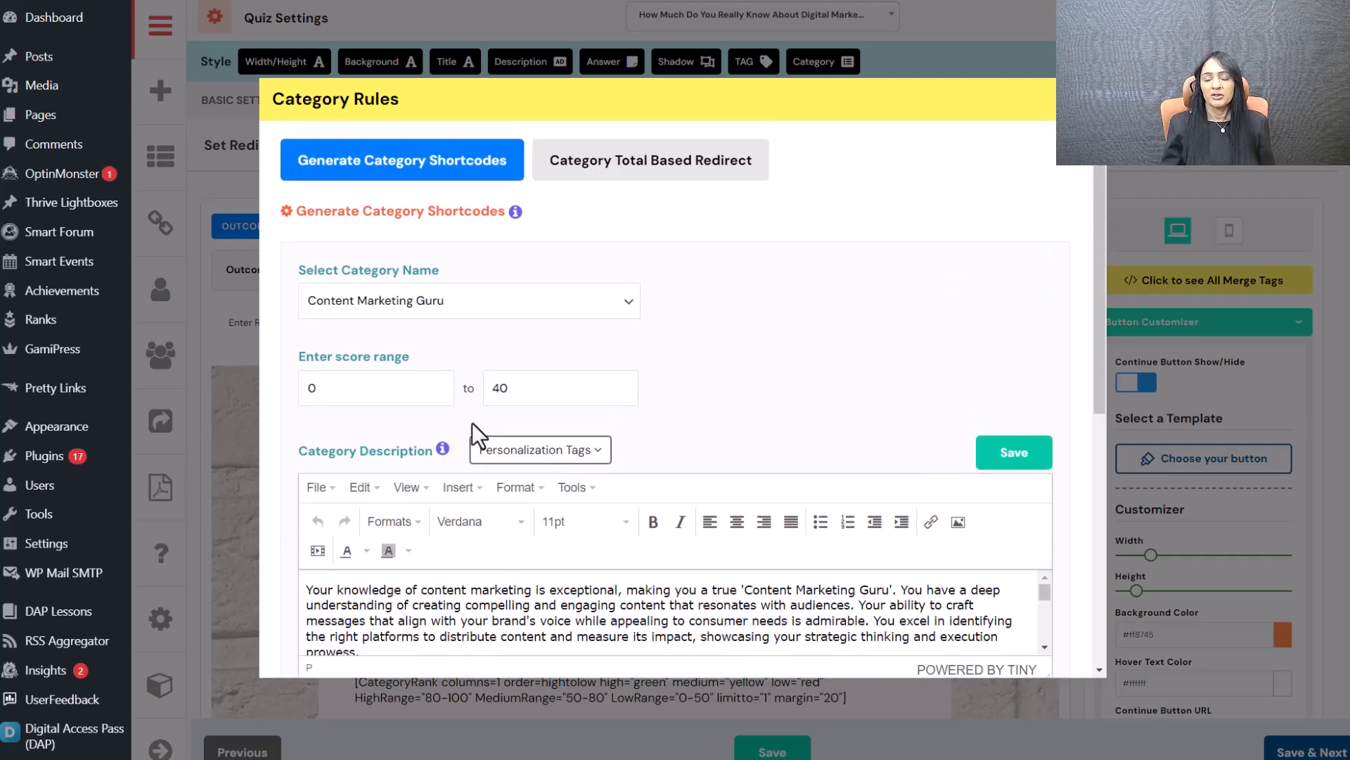
{"action": "left_click", "coordinate": [496, 387]}
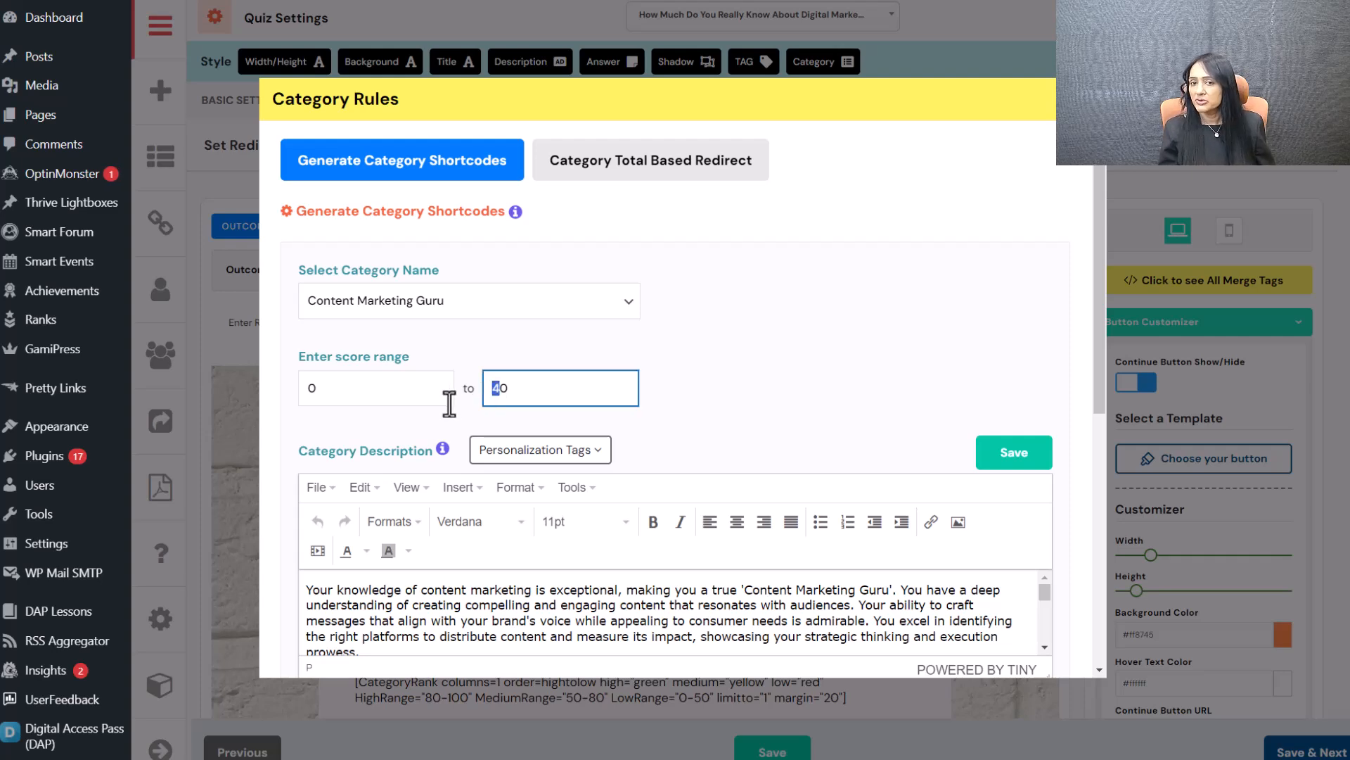
{"action": "scroll", "coordinate": [893, 471], "scroll_direction": "down", "scroll_amount": 3}
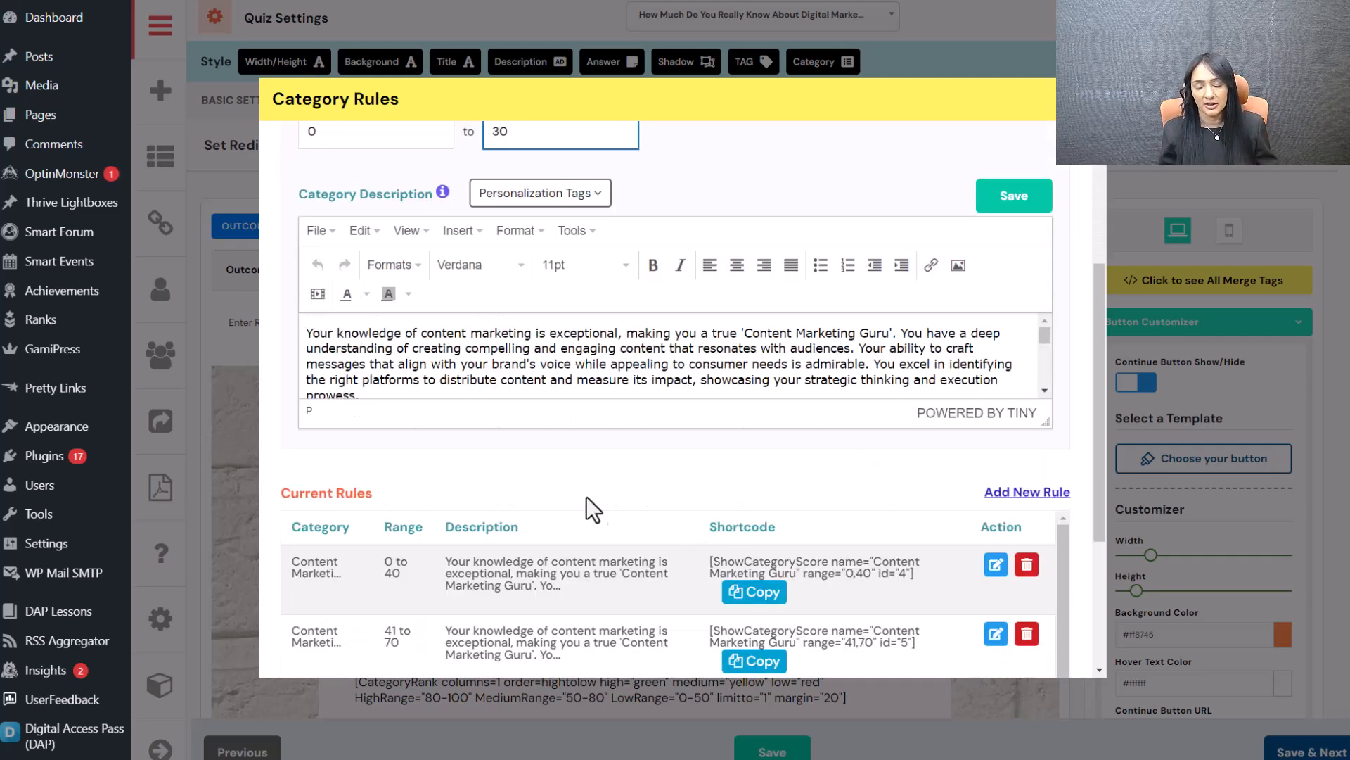
{"action": "left_click_drag", "start_coordinate": [1046, 426], "coordinate": [1059, 468]}
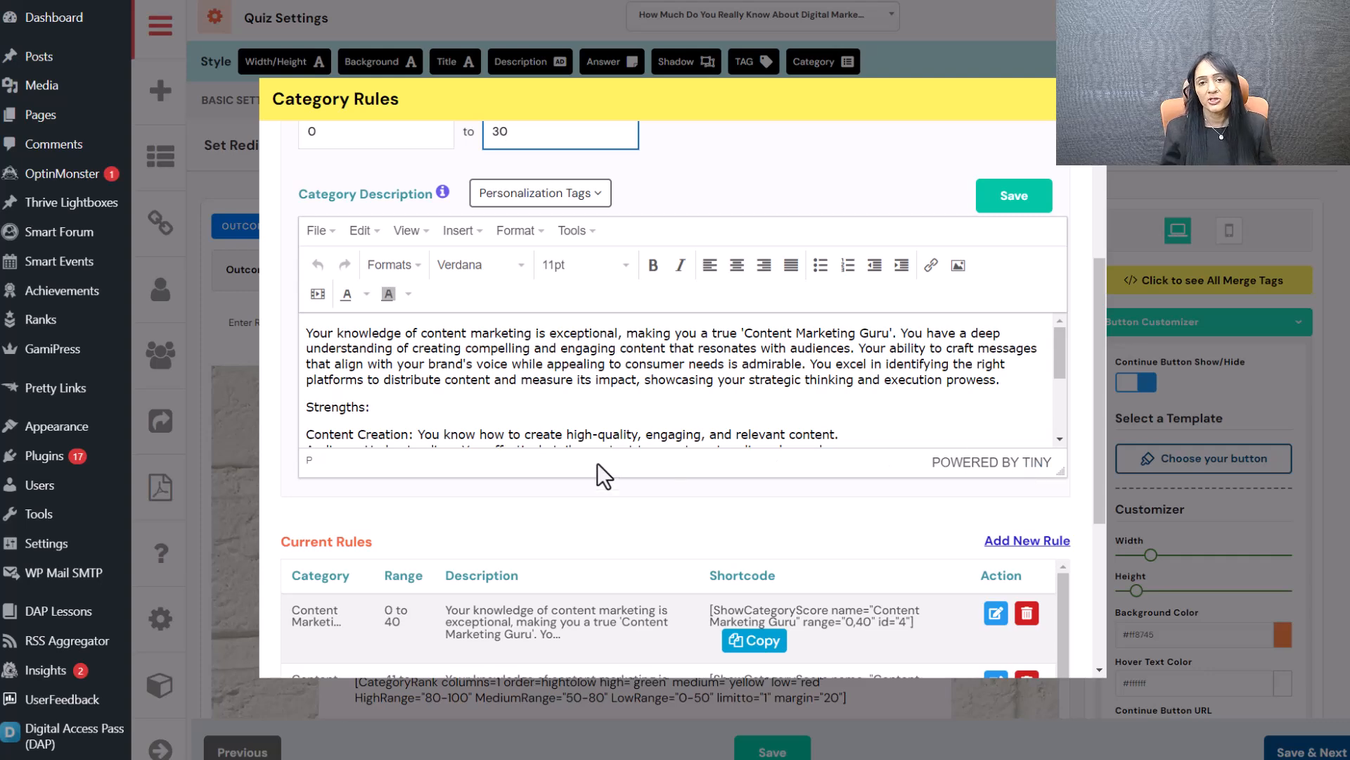
{"action": "scroll", "coordinate": [606, 474], "scroll_direction": "up", "scroll_amount": 1}
{"action": "scroll", "coordinate": [606, 473], "scroll_direction": "up", "scroll_amount": 2}
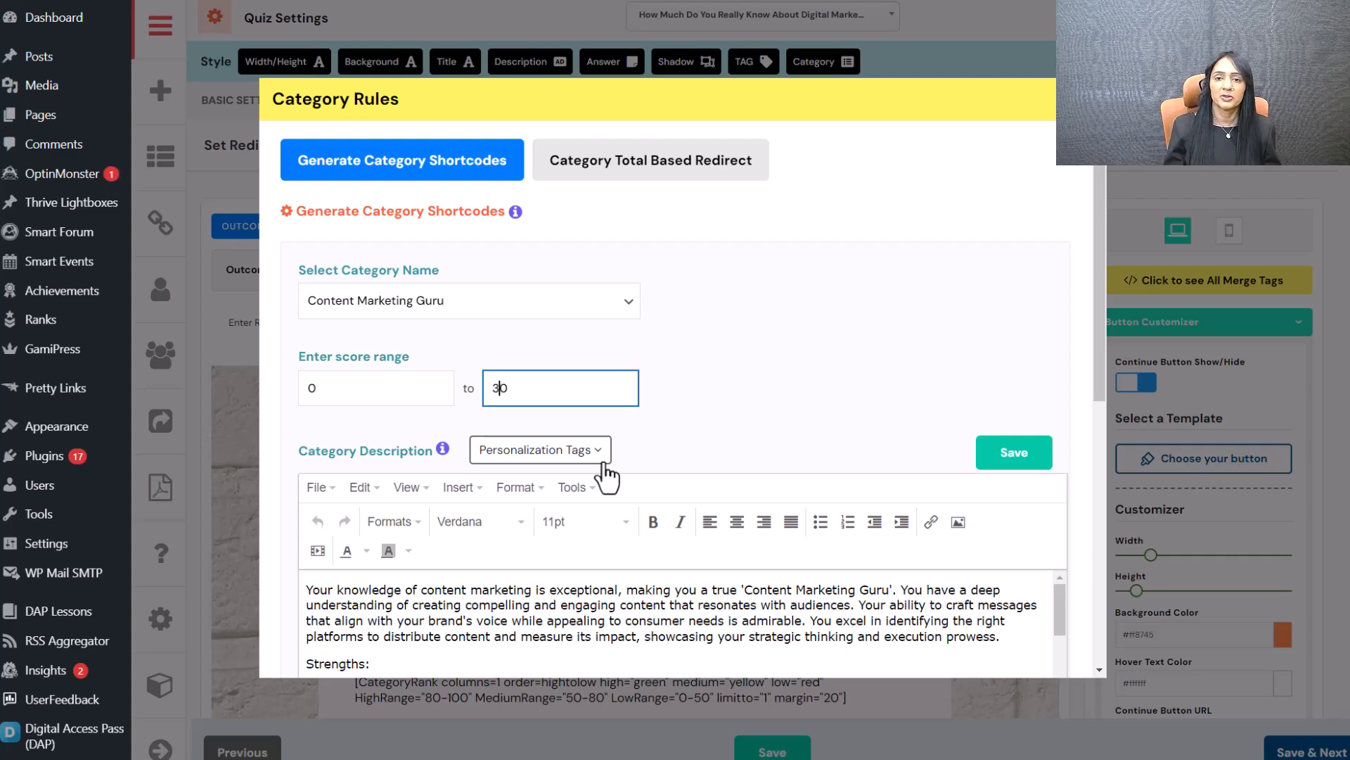
Review the current category rules and the available category names, closing and reopening the Category Rules dialog
{"action": "scroll", "coordinate": [607, 474], "scroll_direction": "down", "scroll_amount": 6}
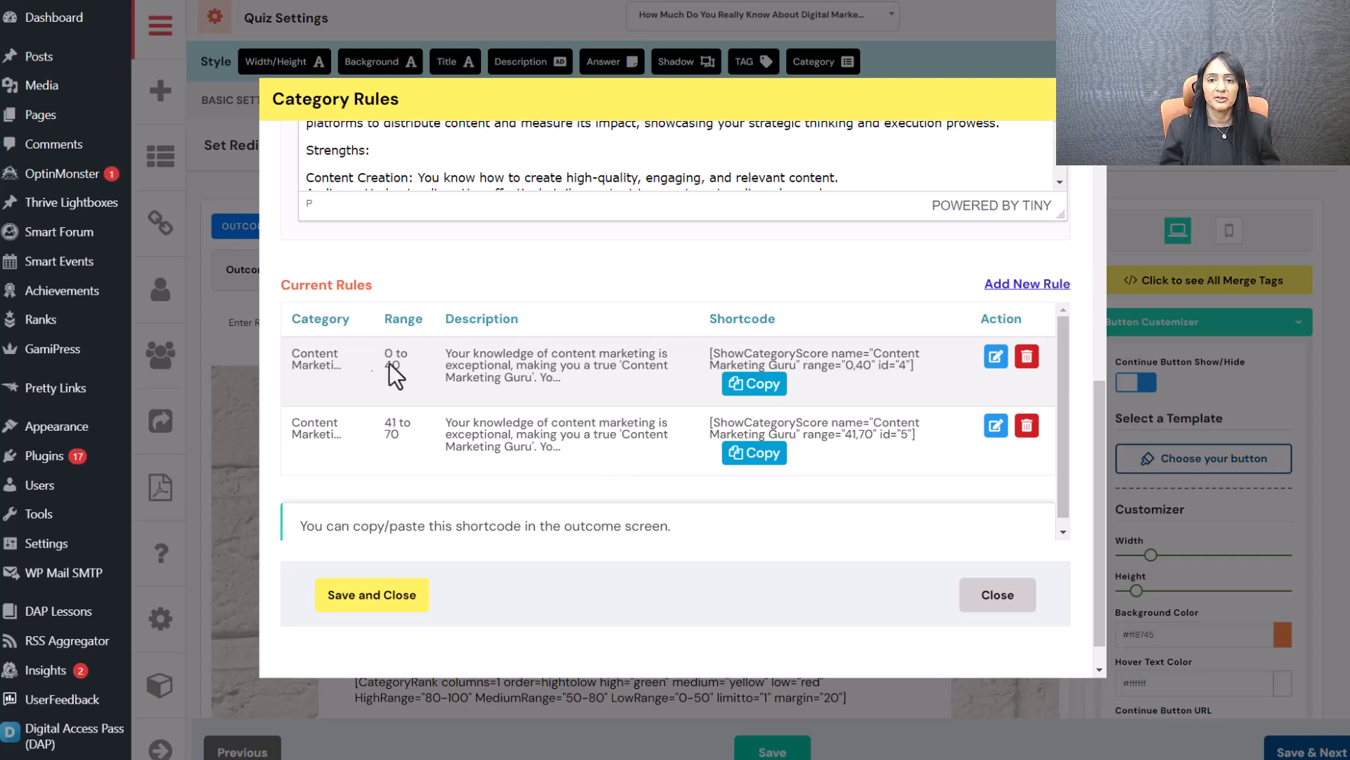
{"action": "scroll", "coordinate": [470, 364], "scroll_direction": "up", "scroll_amount": 3}
{"action": "scroll", "coordinate": [470, 364], "scroll_direction": "up", "scroll_amount": 2}
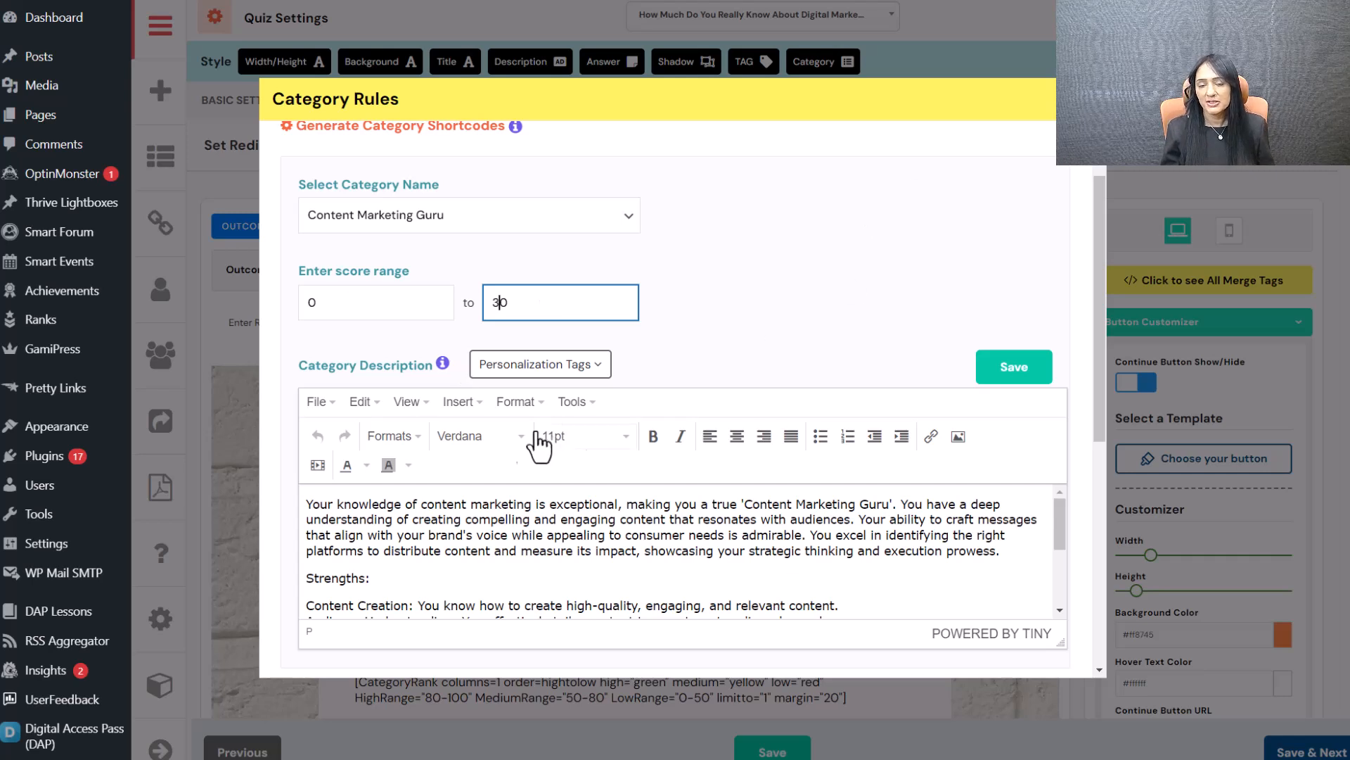
{"action": "left_click", "coordinate": [426, 217]}
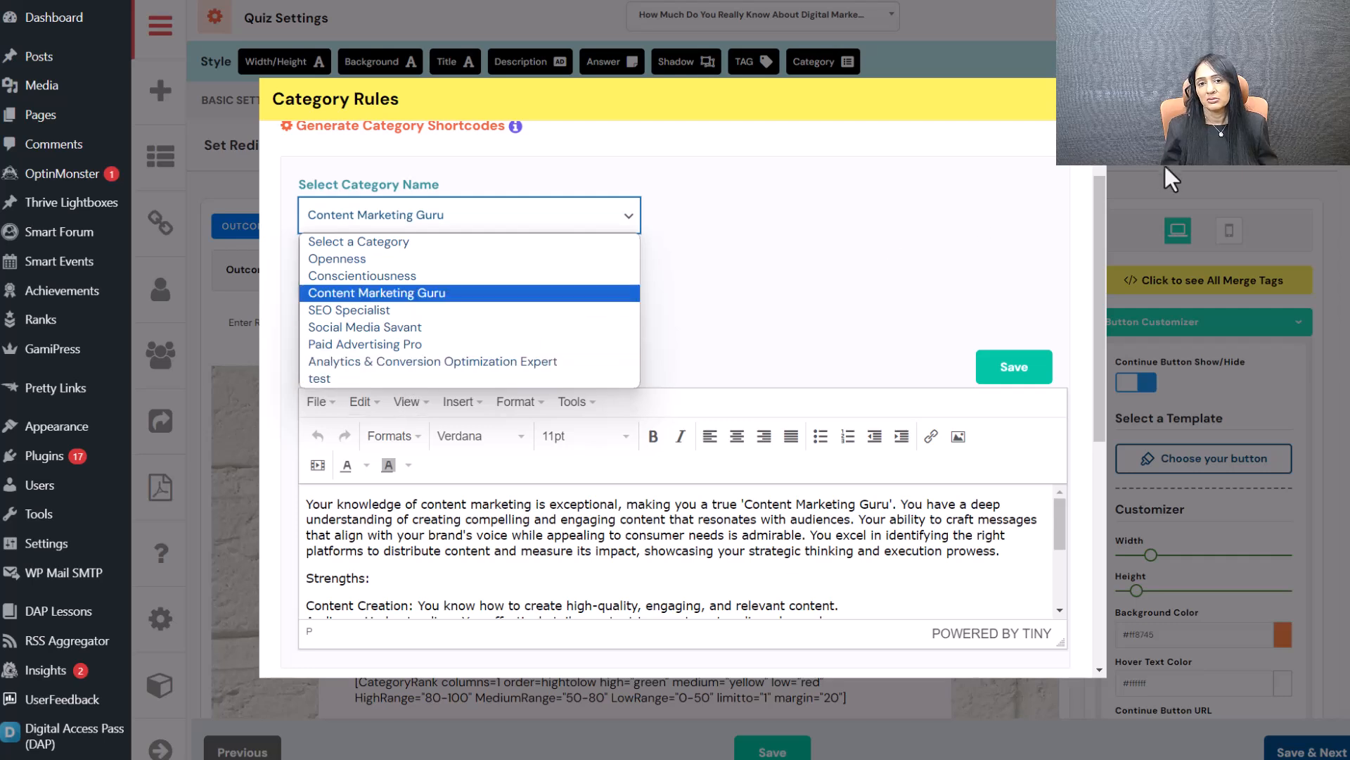
{"action": "left_click", "coordinate": [933, 183]}
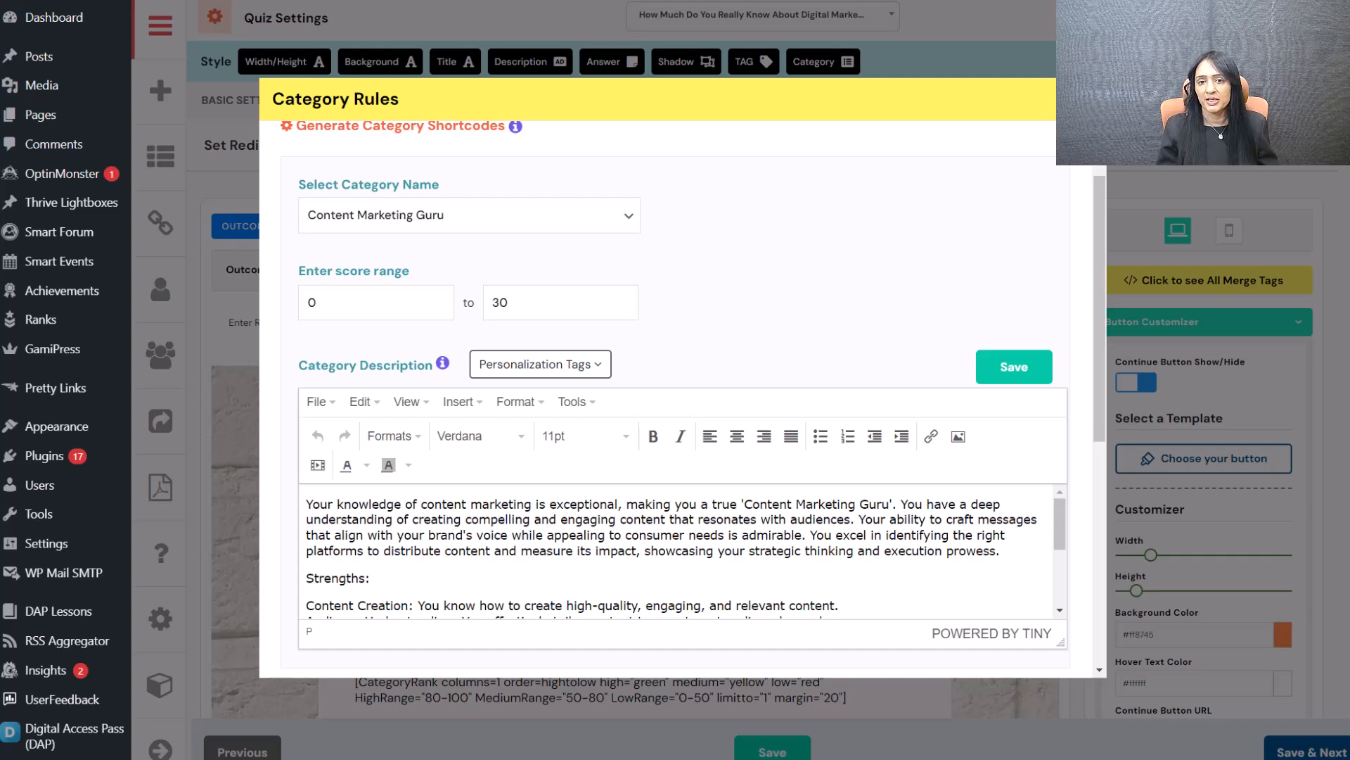
{"action": "left_click", "coordinate": [1084, 99]}
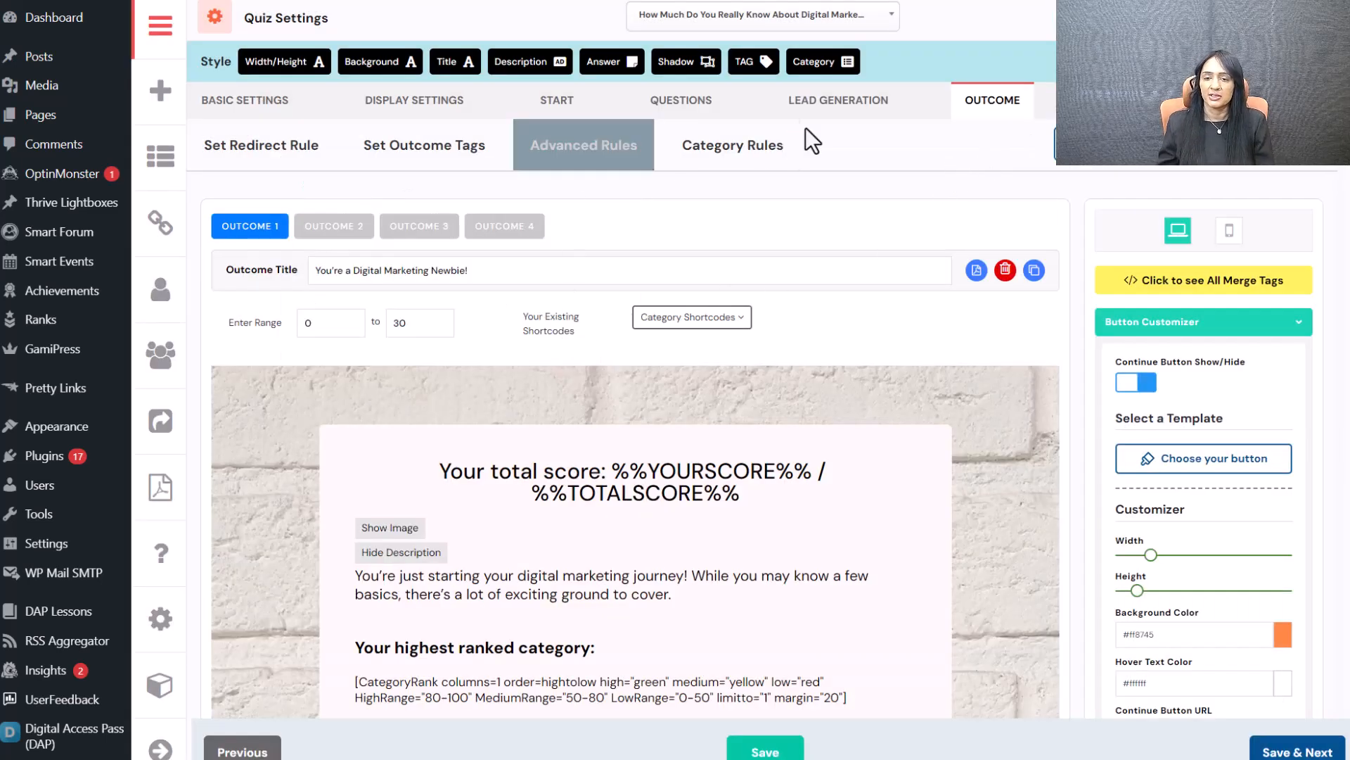
{"action": "left_click", "coordinate": [753, 165]}
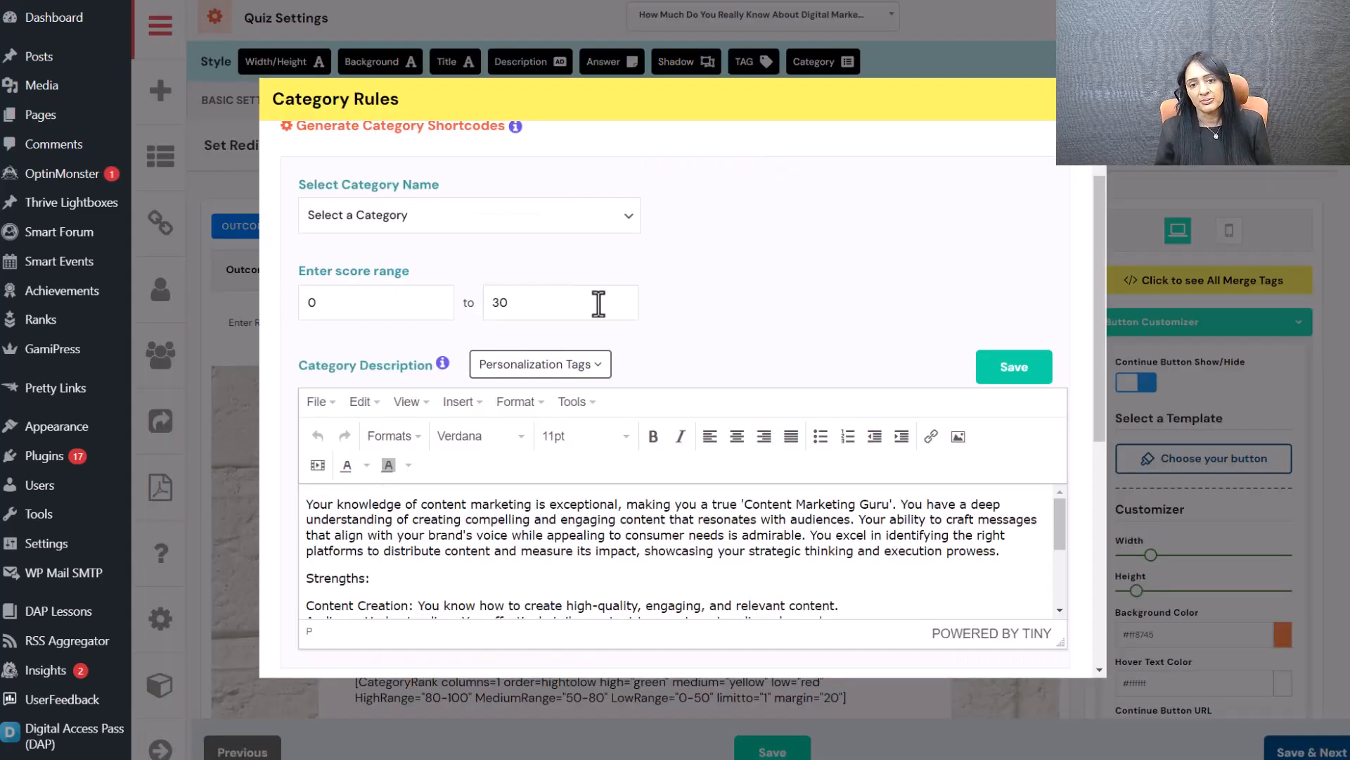
{"action": "scroll", "coordinate": [816, 349], "scroll_direction": "down", "scroll_amount": 5}
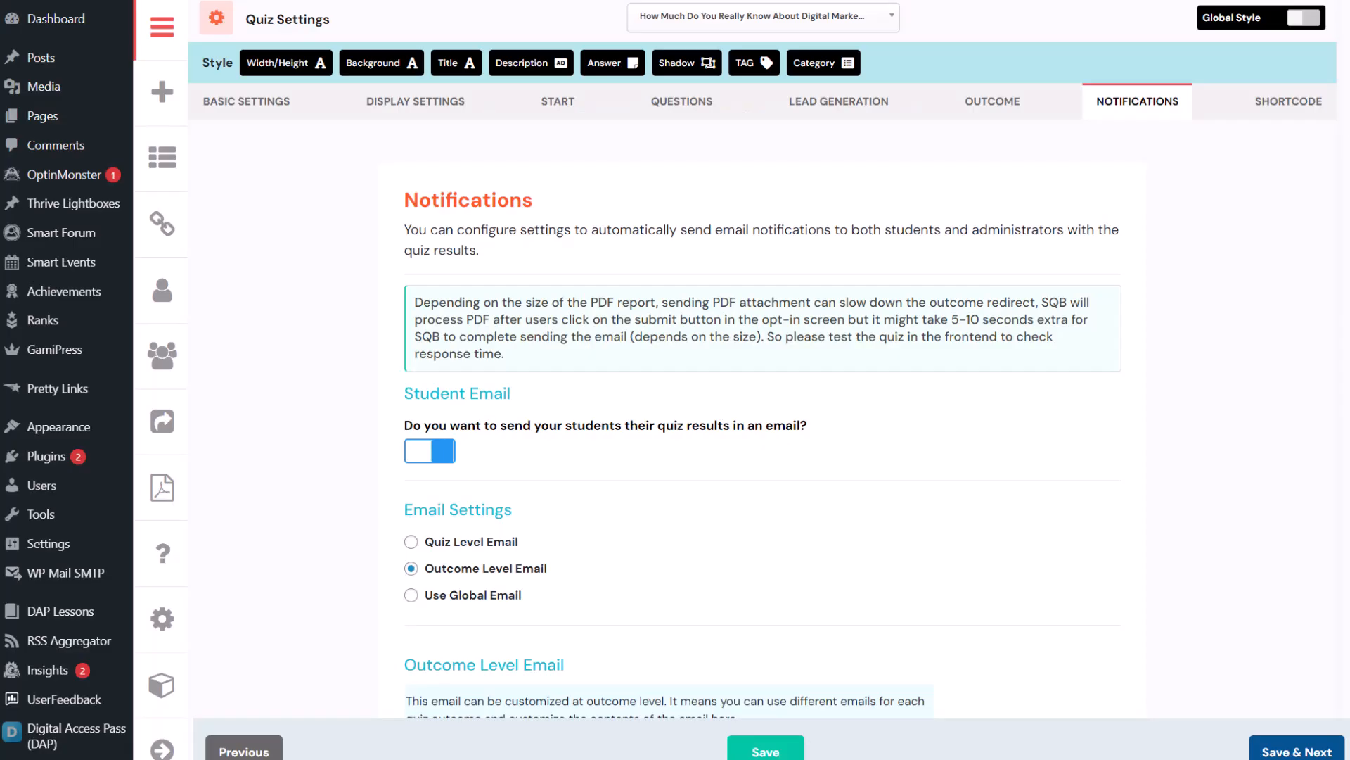
Examine the outcome level email in the quiz's notification settings and browse its body's personalization tags as far as the CategoryRank shortcode
{"action": "scroll", "coordinate": [763, 379], "scroll_direction": "down", "scroll_amount": 2}
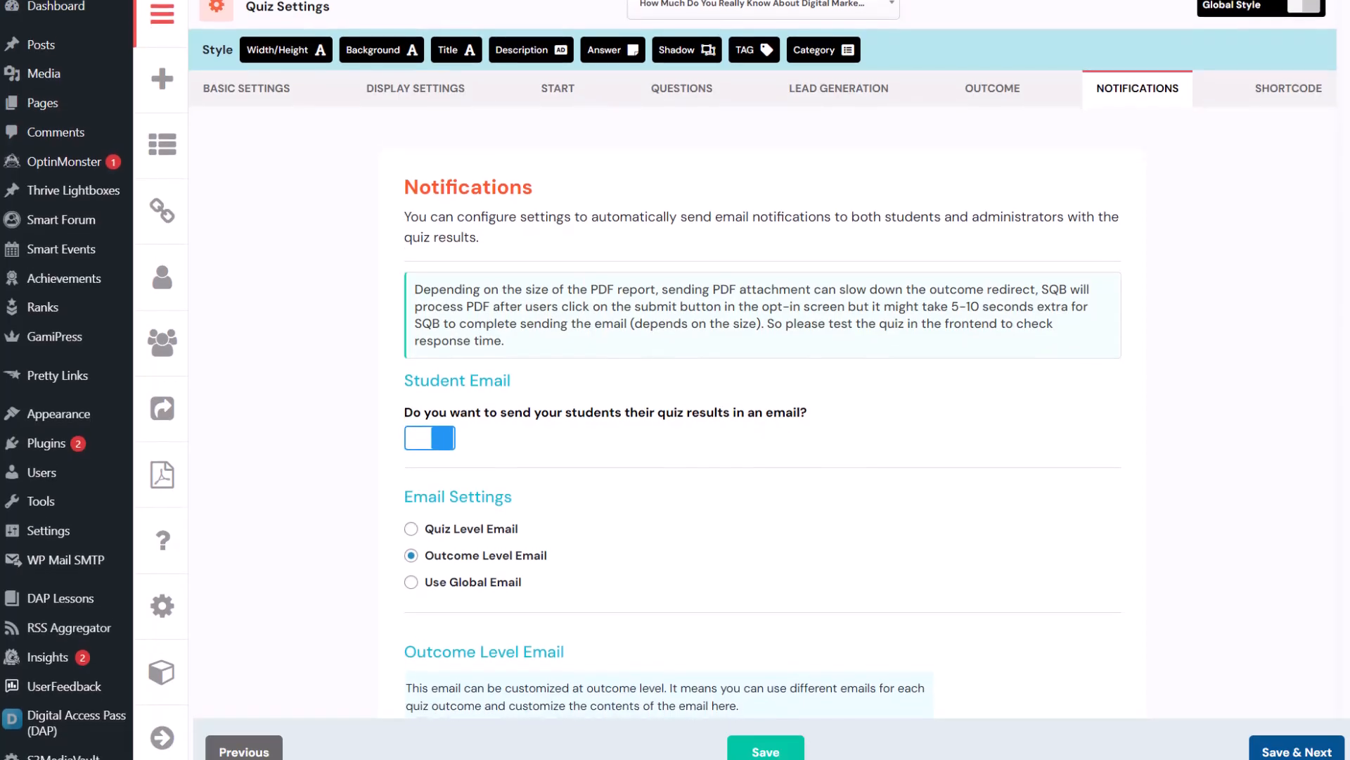
{"action": "scroll", "coordinate": [763, 380], "scroll_direction": "down", "scroll_amount": 1}
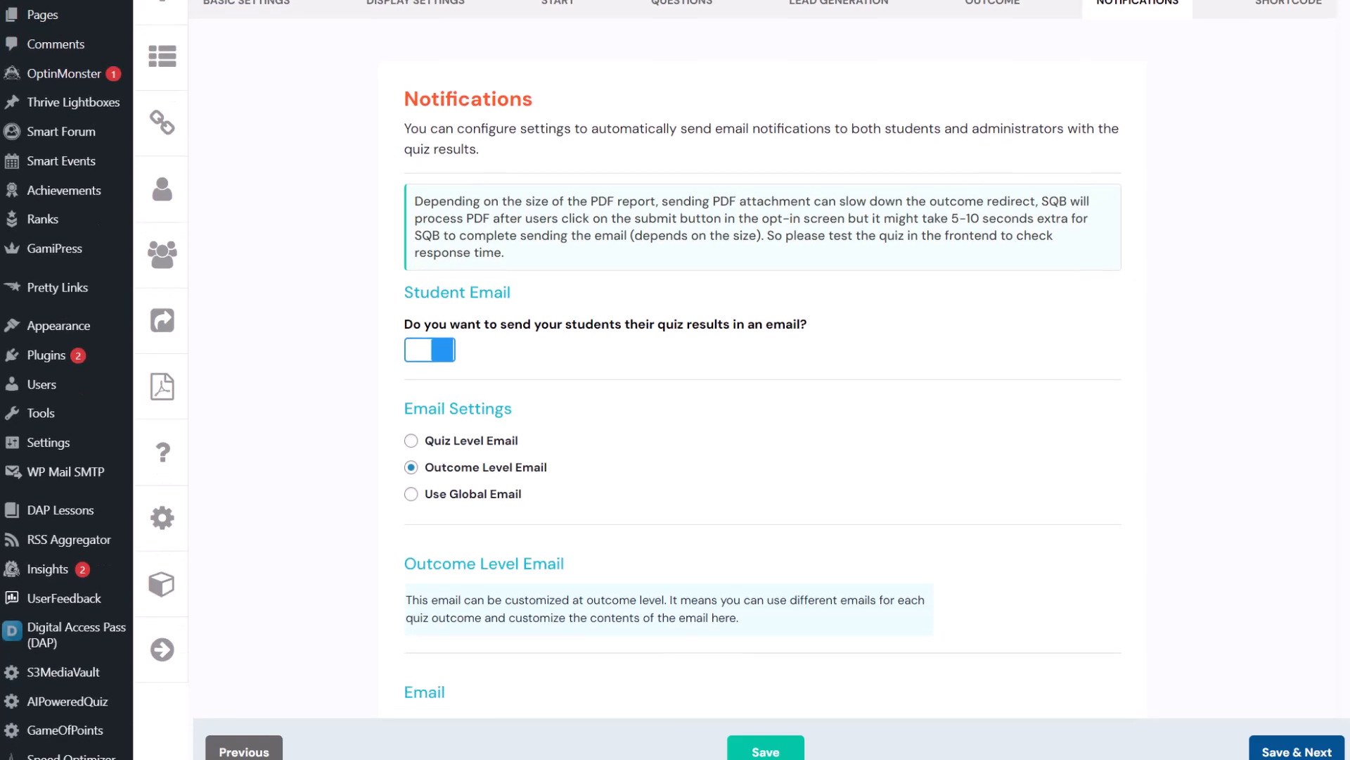
{"action": "scroll", "coordinate": [816, 401], "scroll_direction": "down", "scroll_amount": 12}
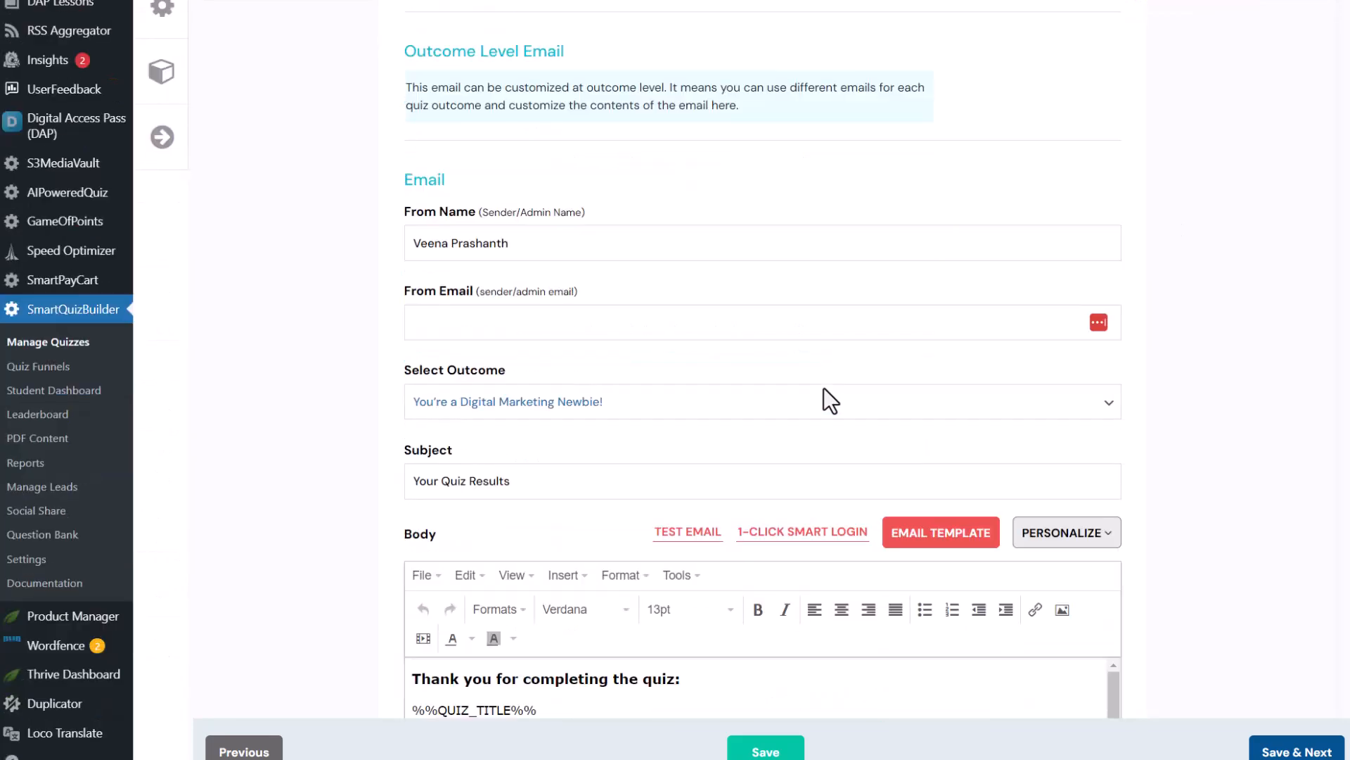
{"action": "left_click", "coordinate": [1104, 538]}
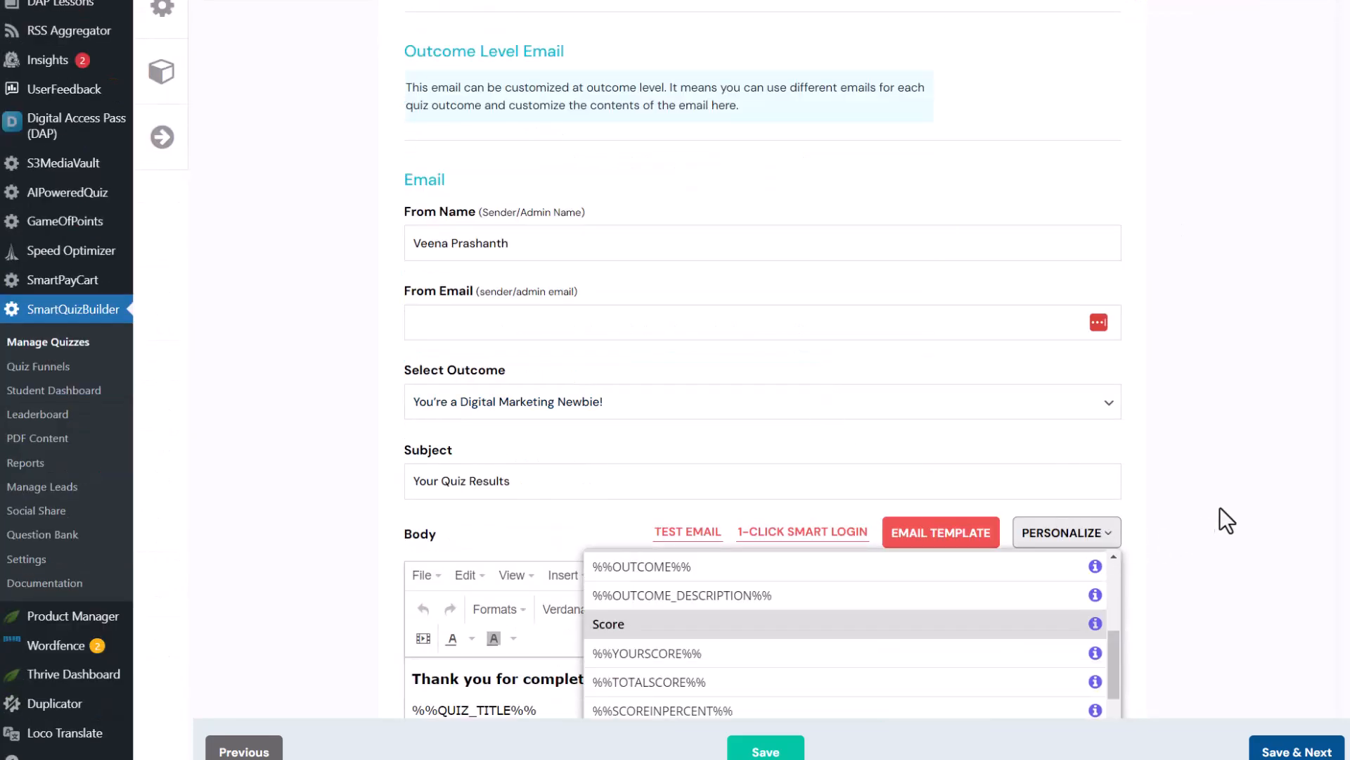
{"action": "scroll", "coordinate": [1220, 507], "scroll_direction": "down", "scroll_amount": 6}
{"action": "left_click_drag", "start_coordinate": [1107, 410], "coordinate": [1120, 491]}
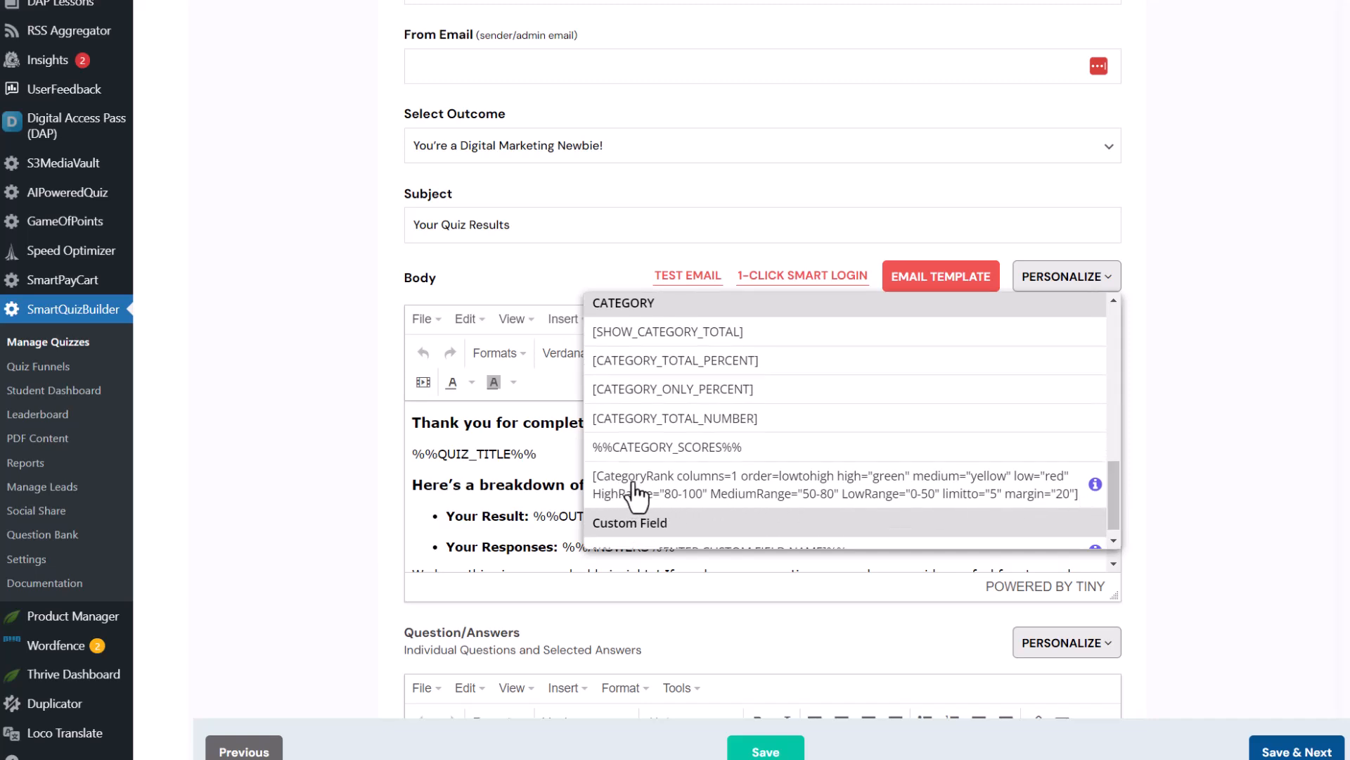
{"action": "mouse_move", "coordinate": [1093, 488]}
{"action": "left_click", "coordinate": [1109, 282]}
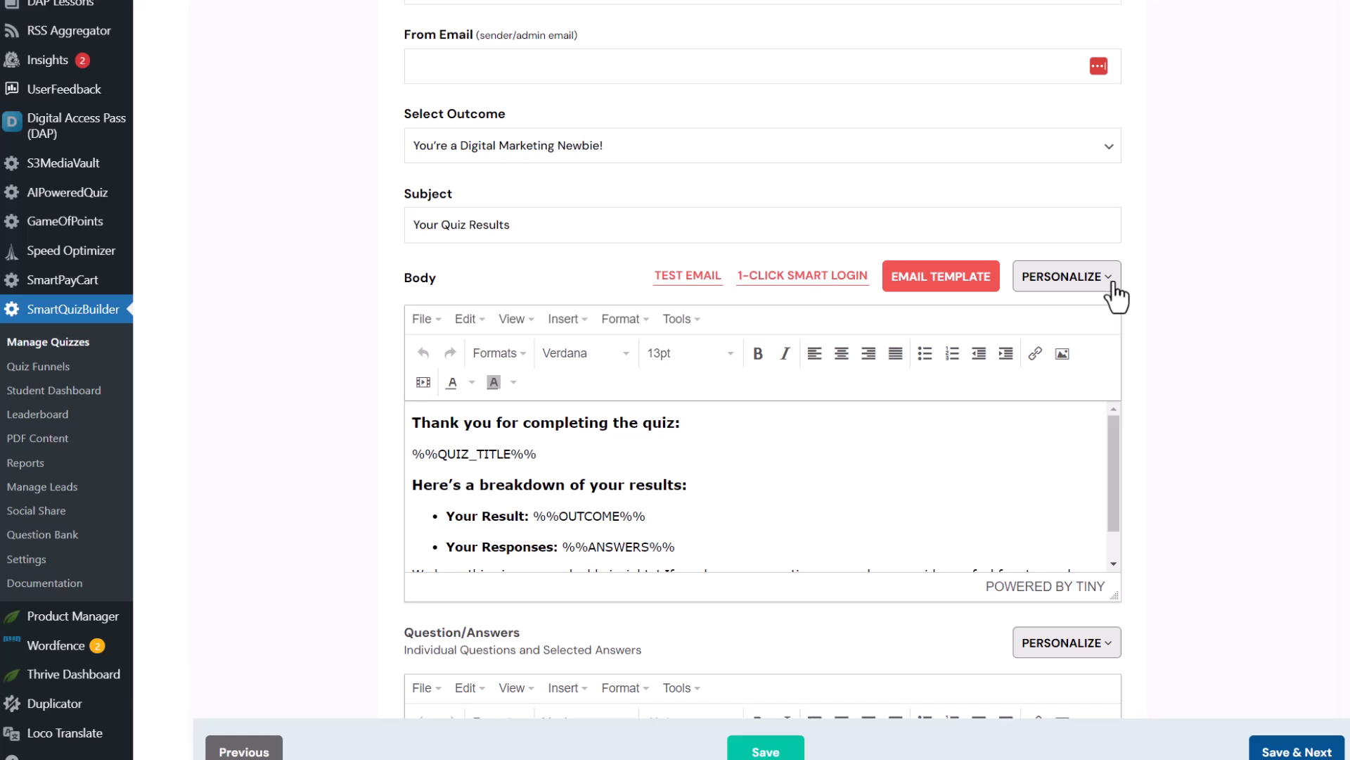
{"action": "left_click", "coordinate": [1109, 284]}
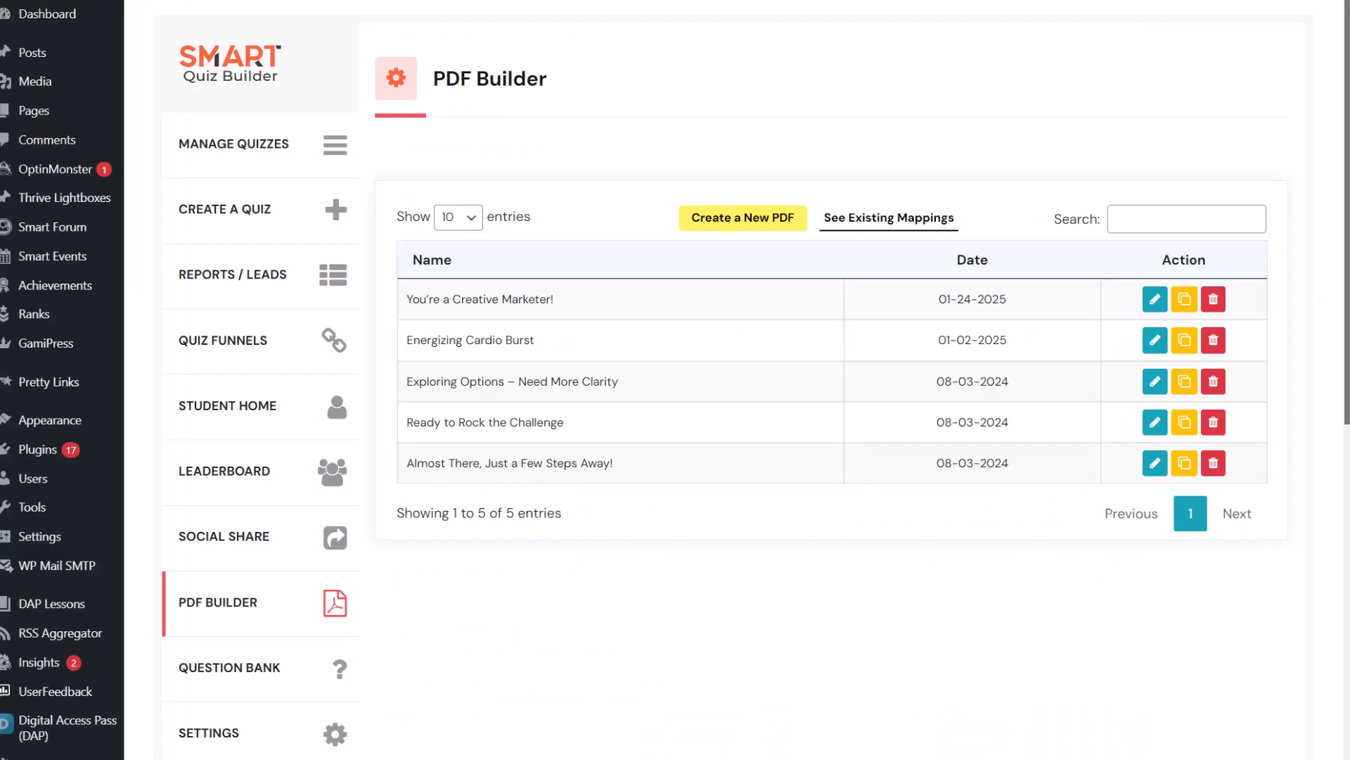
Open the existing "You're a Creative Marketer!" PDF in the PDF Builder and continue to its slides in portrait type
{"action": "scroll", "coordinate": [675, 379], "scroll_direction": "down", "scroll_amount": 1}
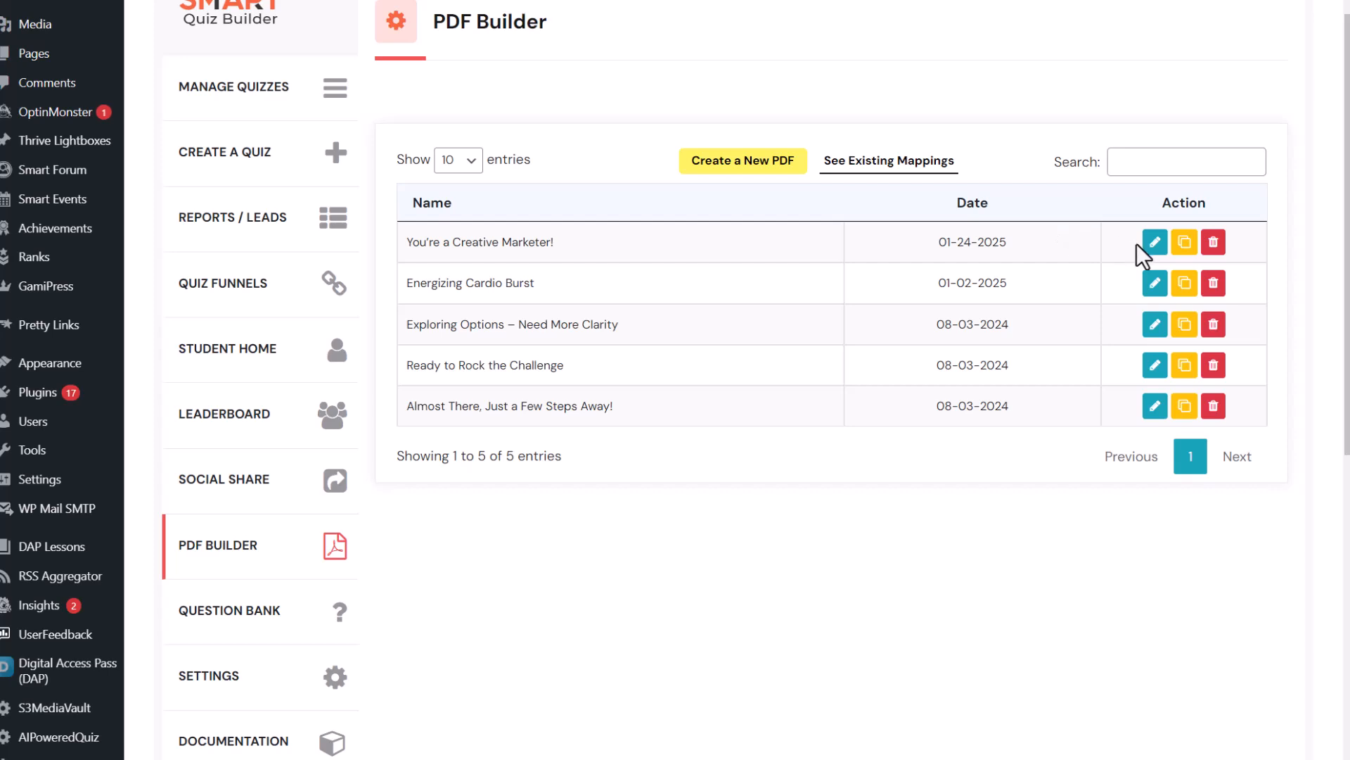
{"action": "left_click", "coordinate": [760, 176]}
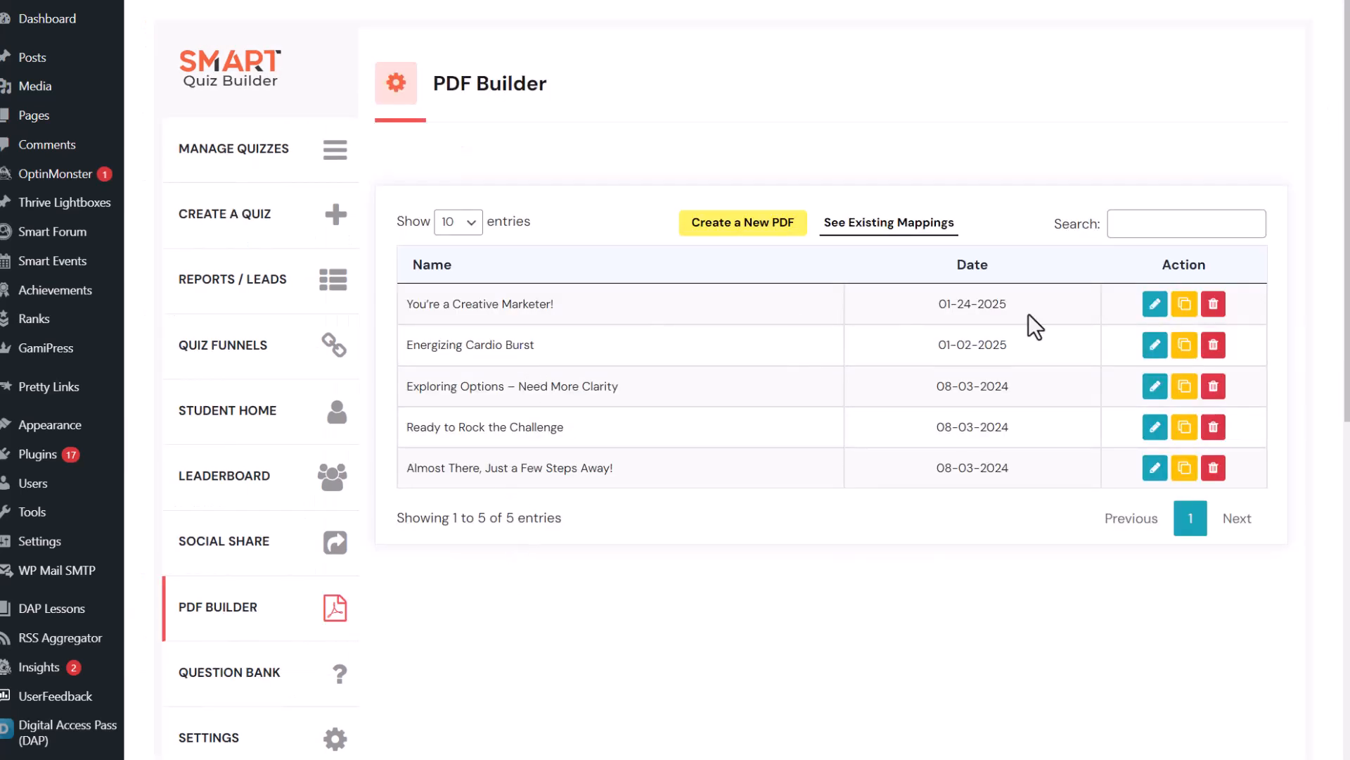
{"action": "left_click", "coordinate": [1154, 305]}
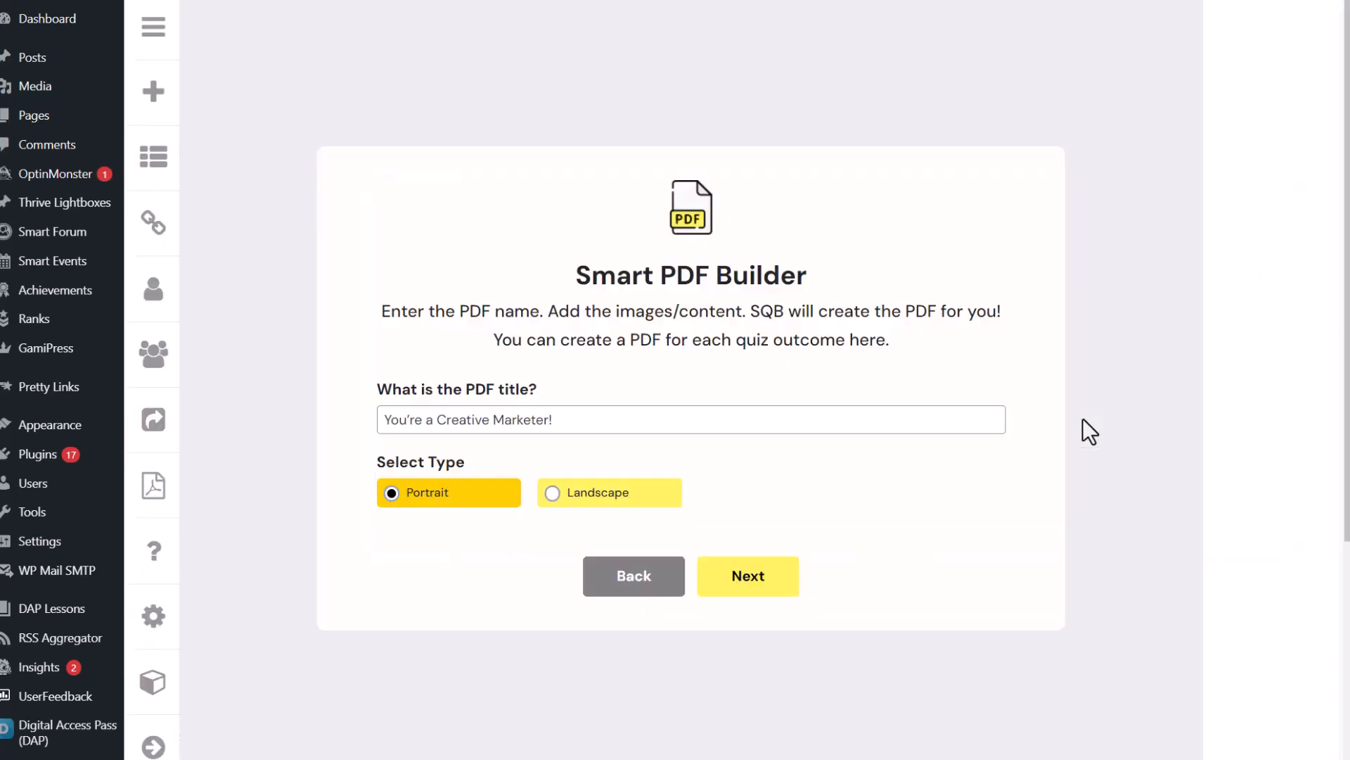
{"action": "left_click", "coordinate": [756, 592]}
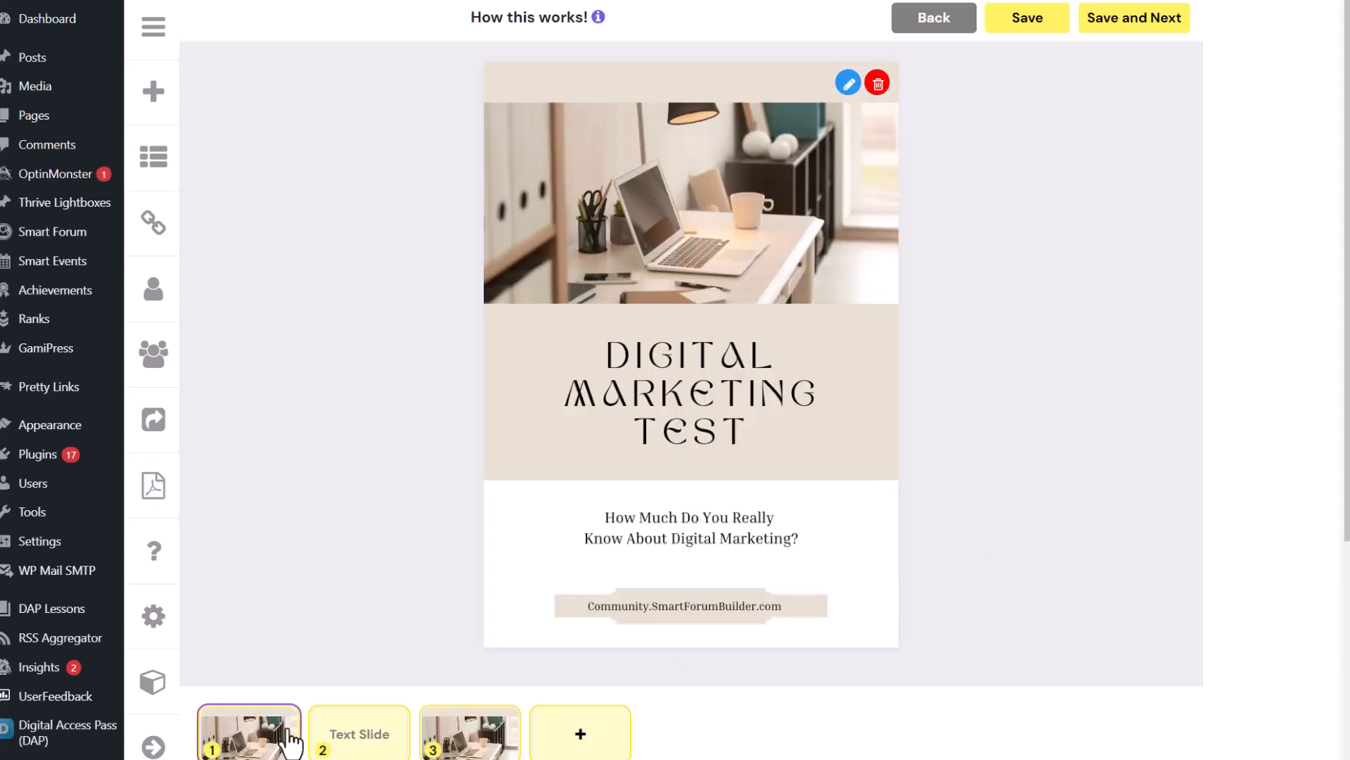
Open the PDF's text slide, check the AI content options, and enlarge the content editor to read its category shortcodes
{"action": "left_click", "coordinate": [365, 747]}
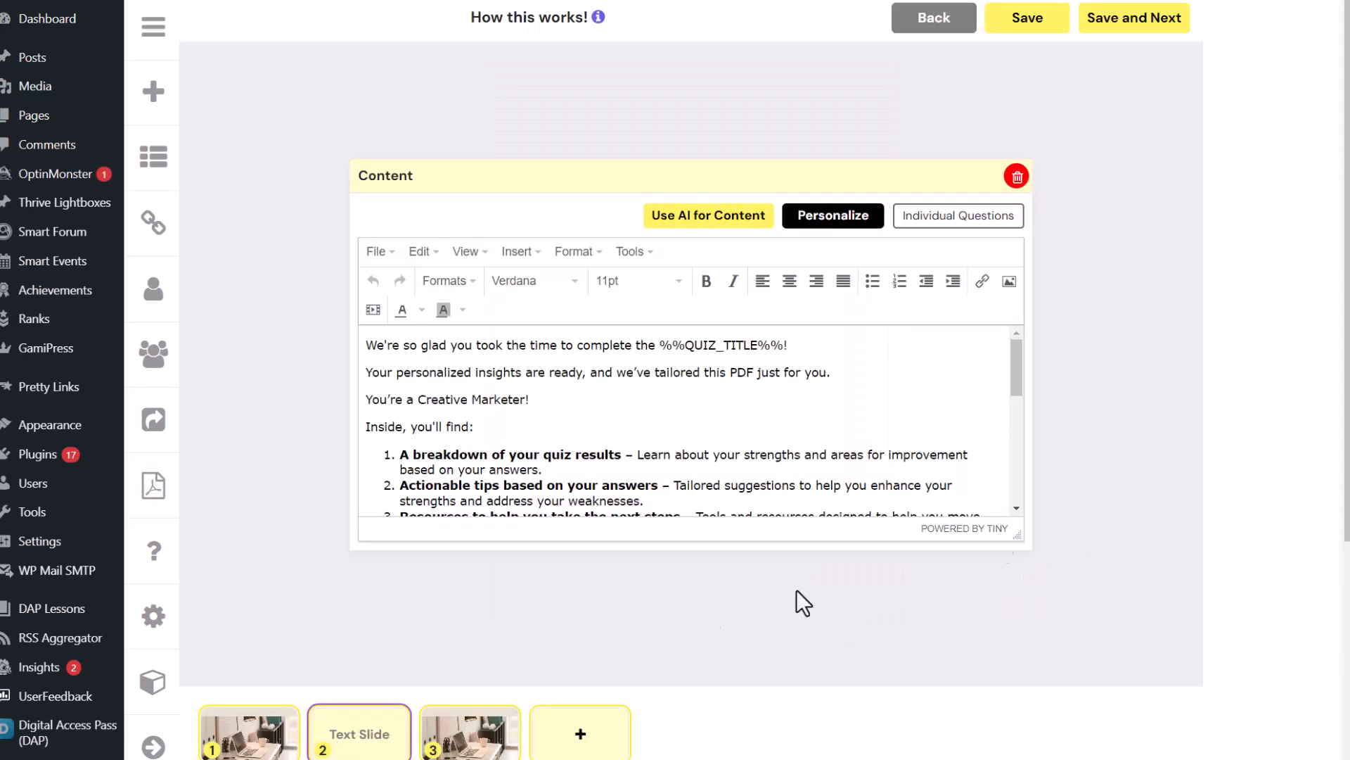
{"action": "left_click_drag", "start_coordinate": [1020, 540], "coordinate": [1030, 633]}
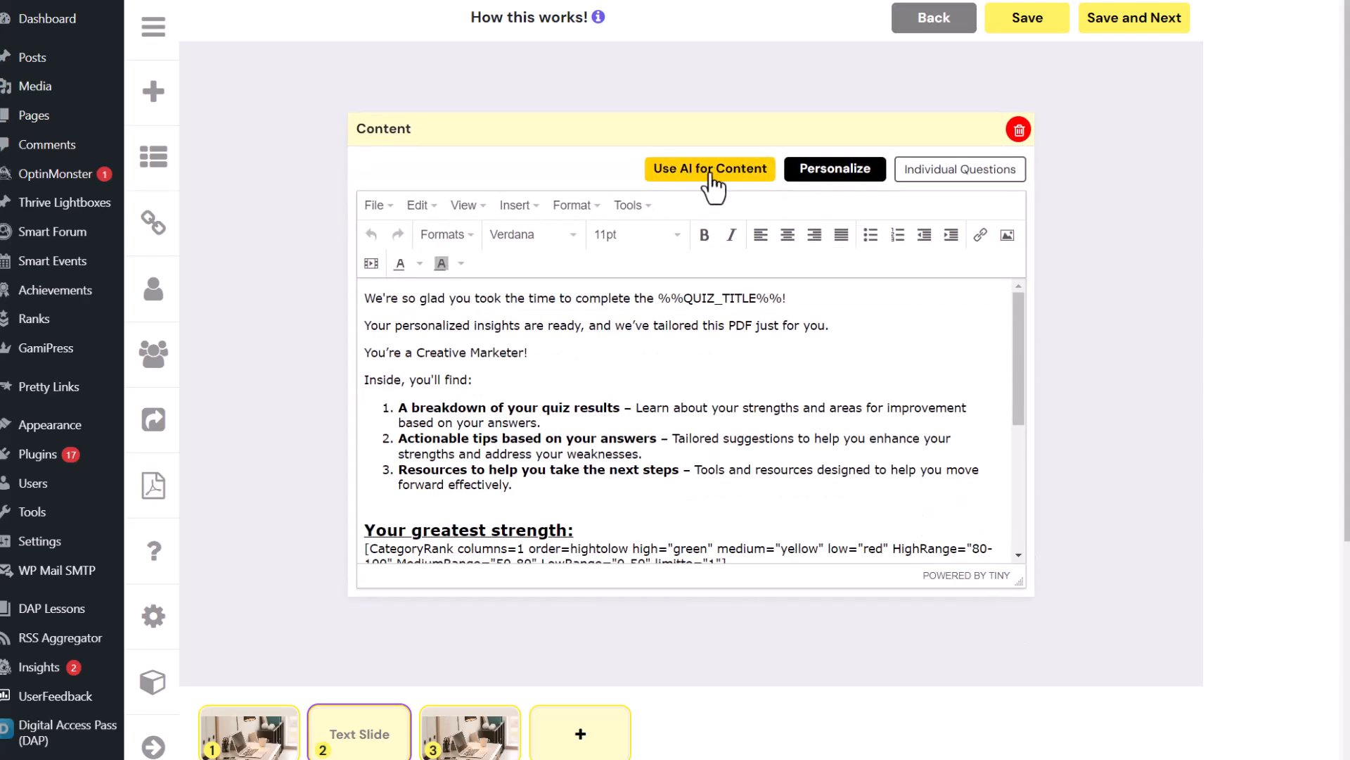
{"action": "left_click", "coordinate": [712, 176]}
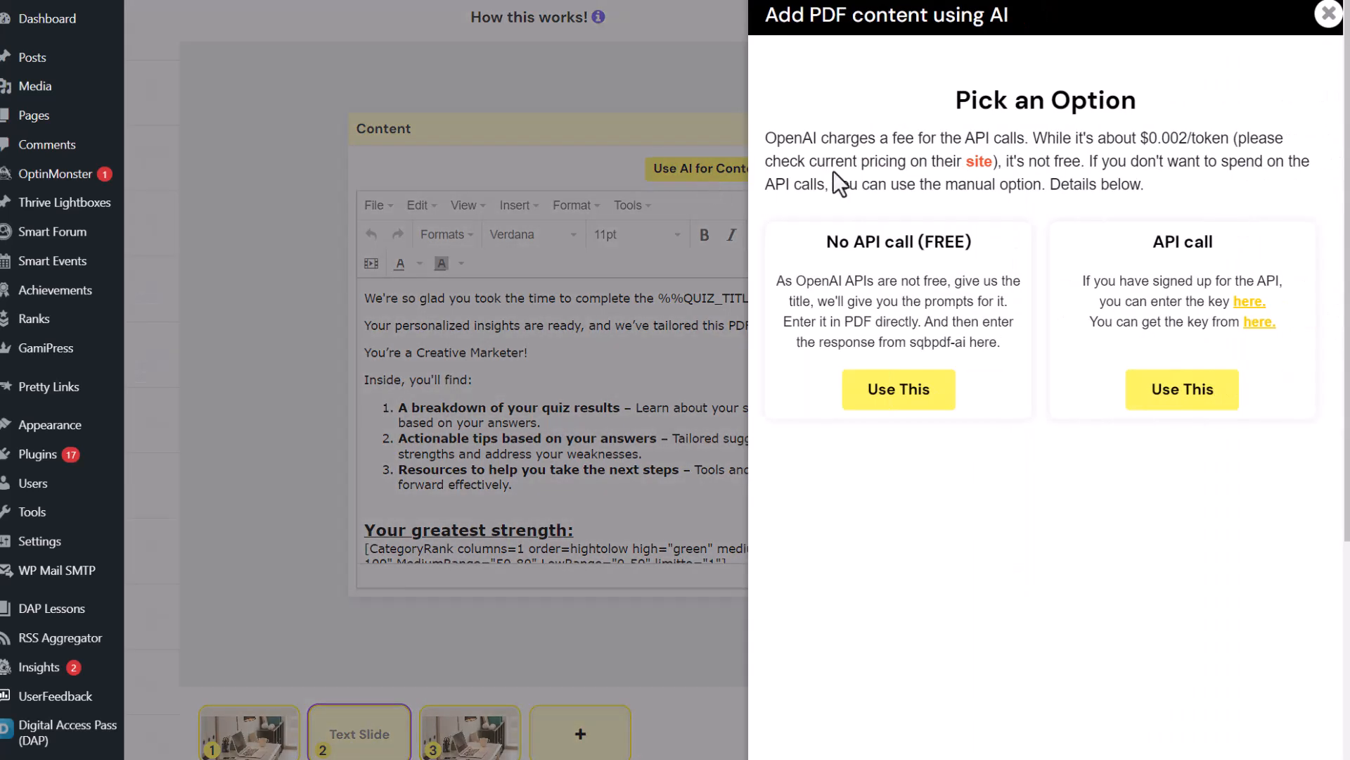
{"action": "left_click", "coordinate": [1329, 15]}
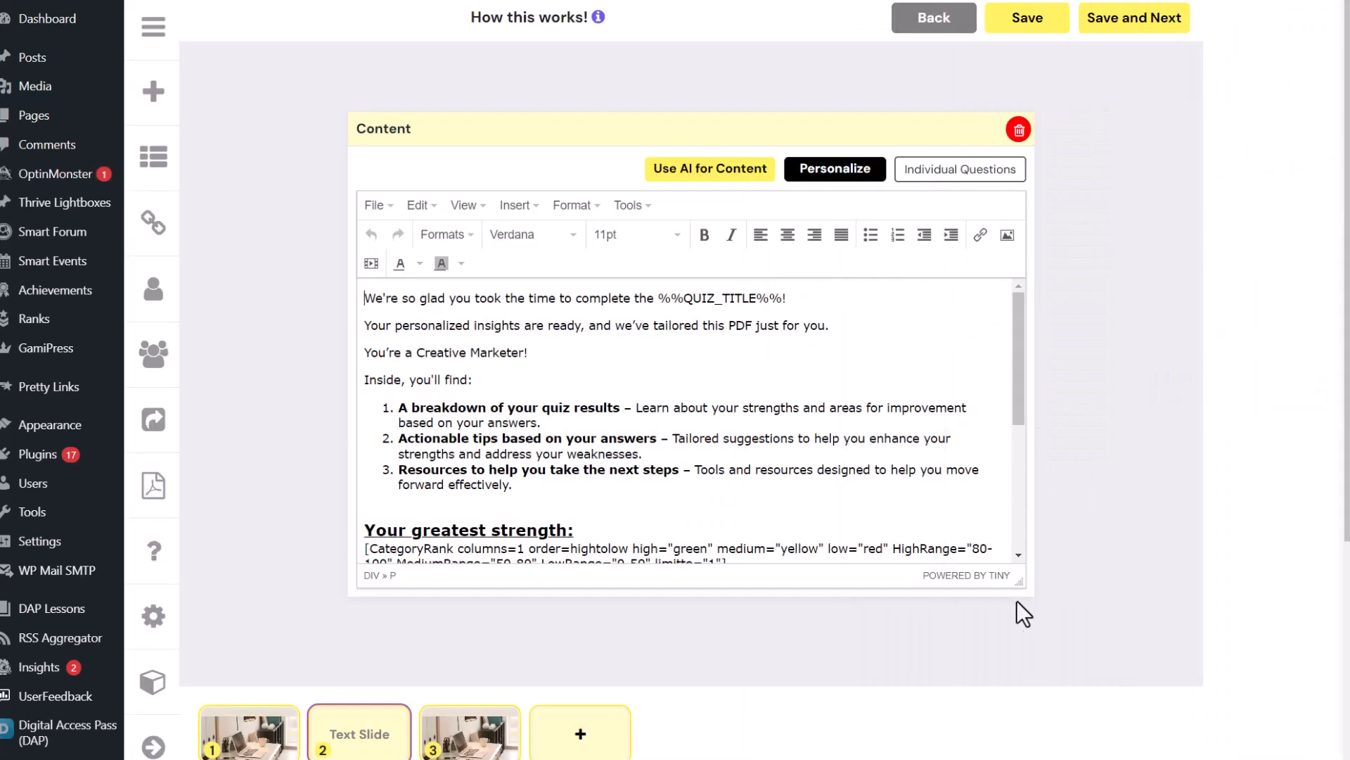
{"action": "left_click_drag", "start_coordinate": [1017, 581], "coordinate": [1030, 675]}
{"action": "left_click_drag", "start_coordinate": [1023, 386], "coordinate": [1033, 293]}
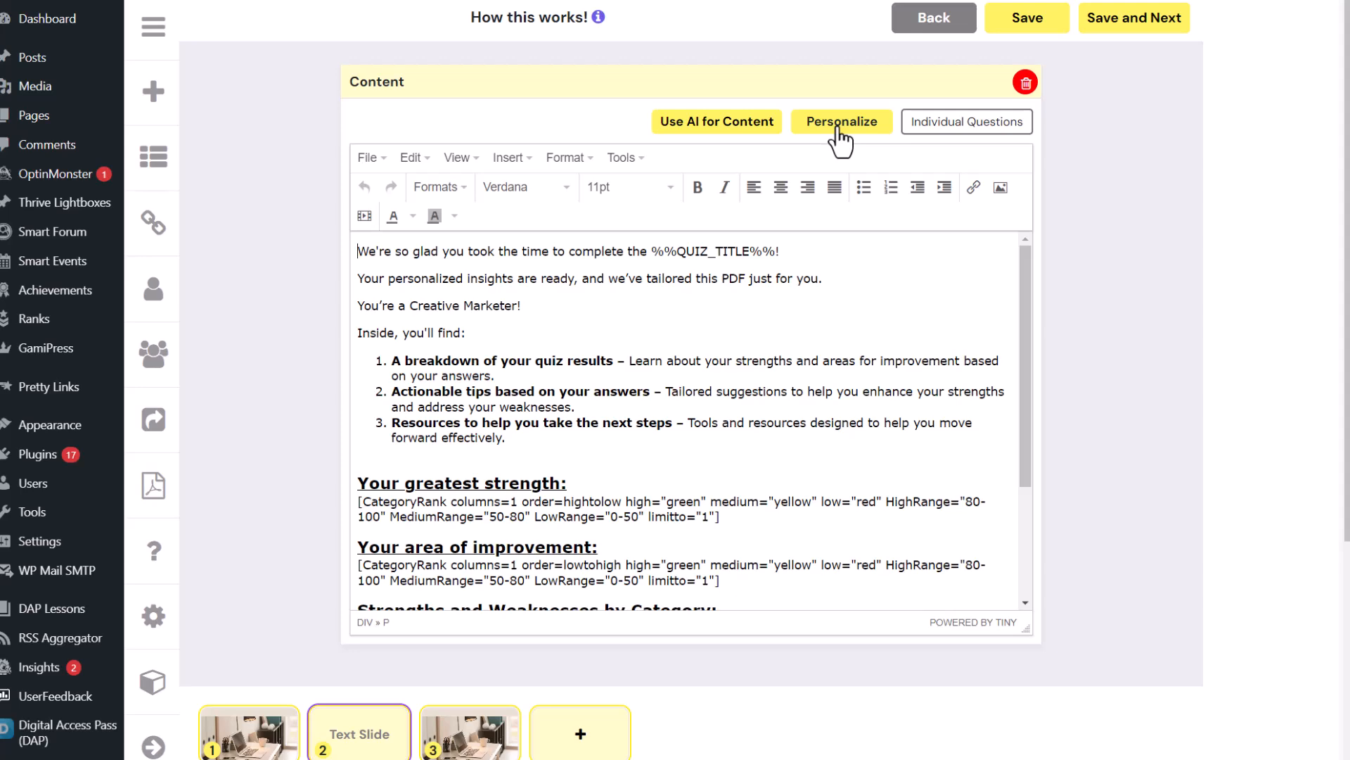
Browse the PDF's common and scoring quiz personalization tags, highlight the Category Rank shortcode, and close the tag list
{"action": "left_click", "coordinate": [838, 126]}
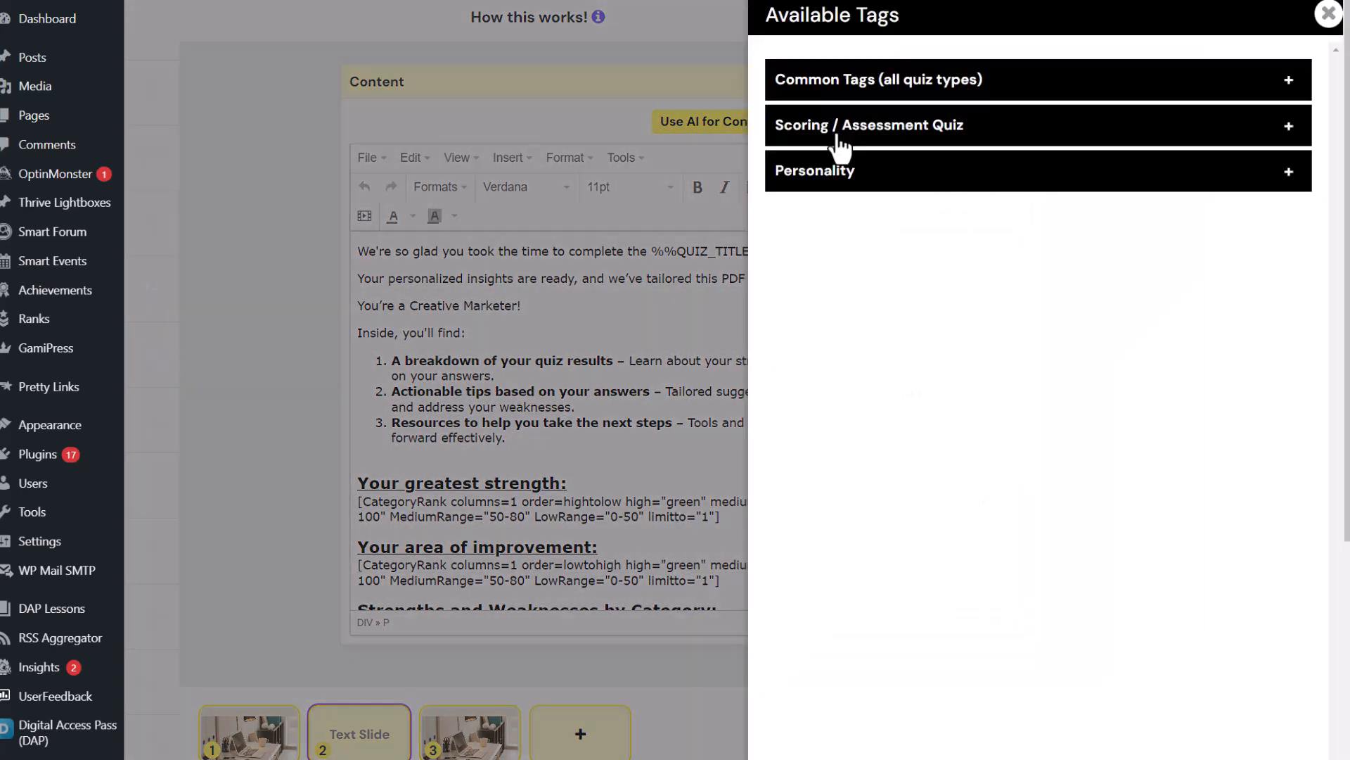
{"action": "left_click", "coordinate": [893, 95]}
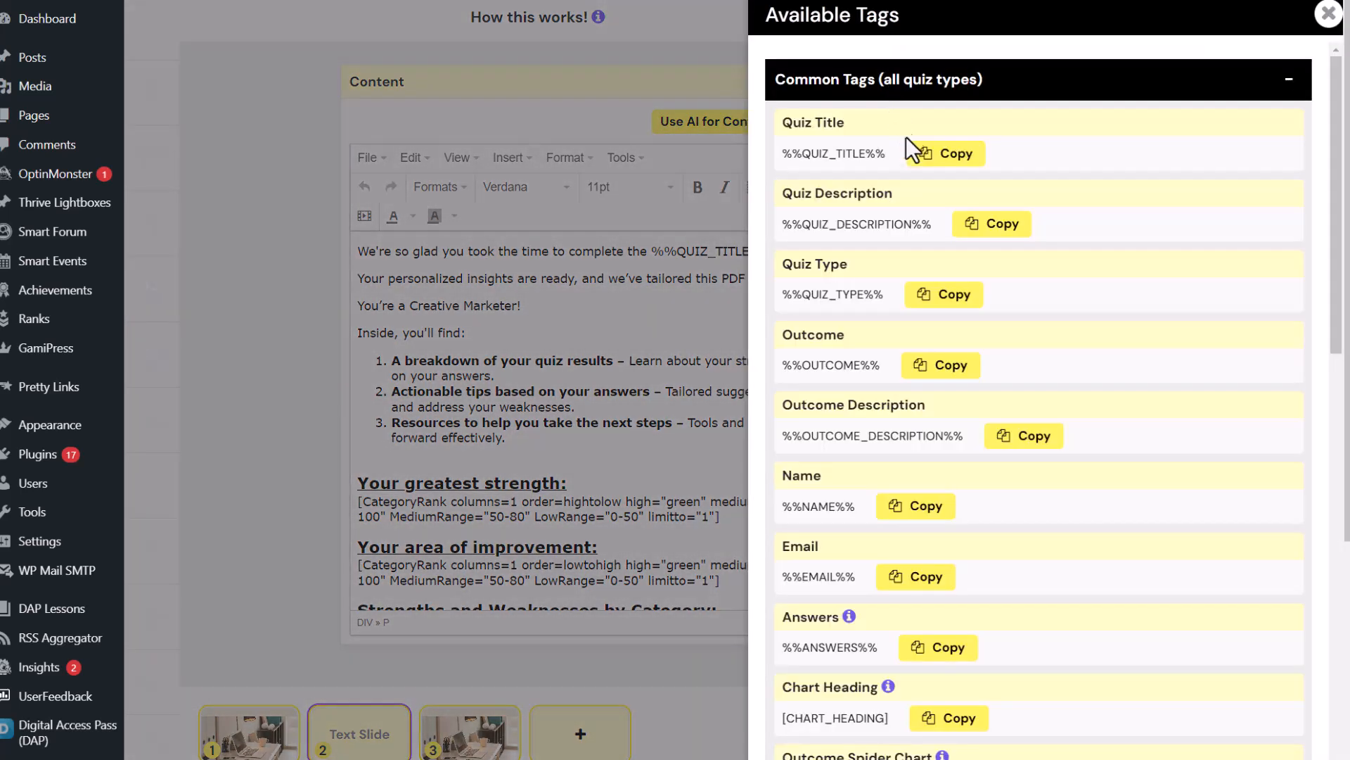
{"action": "left_click", "coordinate": [920, 92]}
{"action": "left_click", "coordinate": [923, 134]}
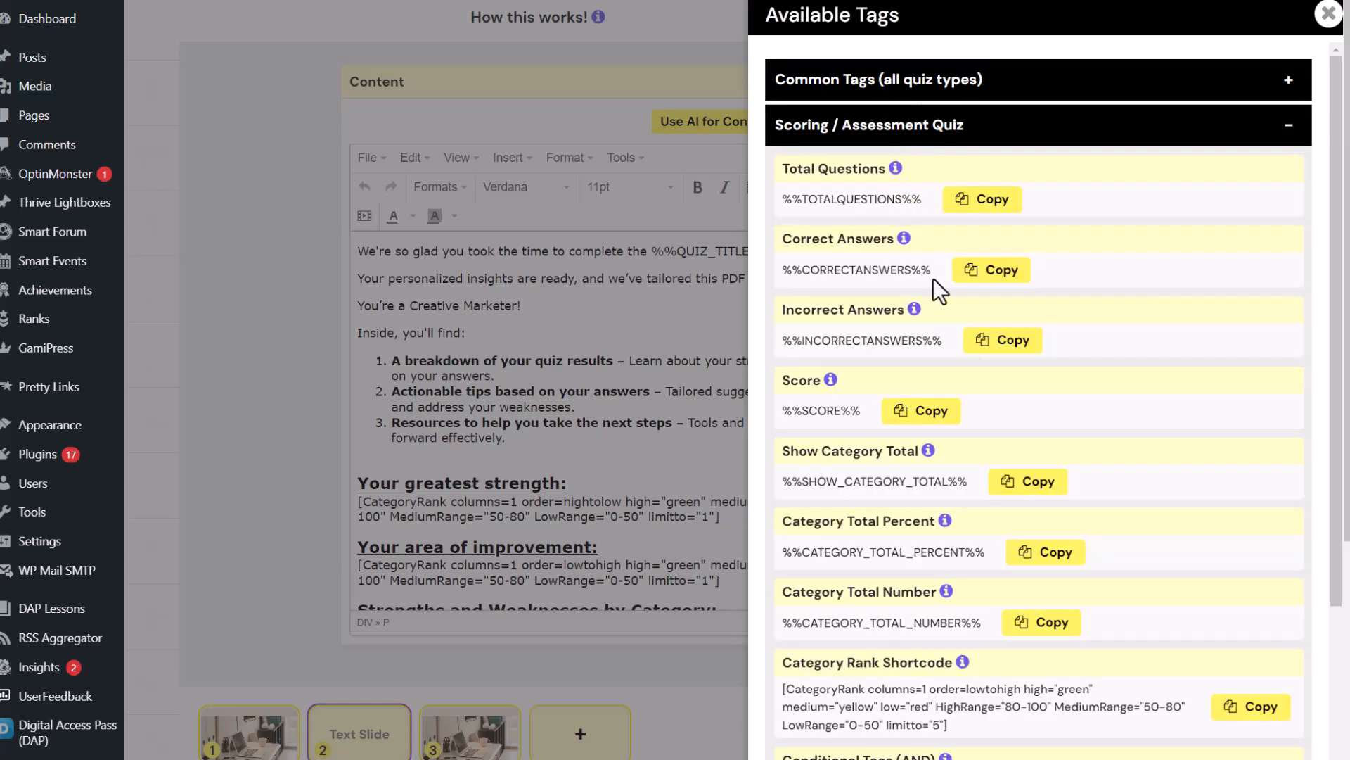
{"action": "scroll", "coordinate": [1021, 508], "scroll_direction": "down", "scroll_amount": 3}
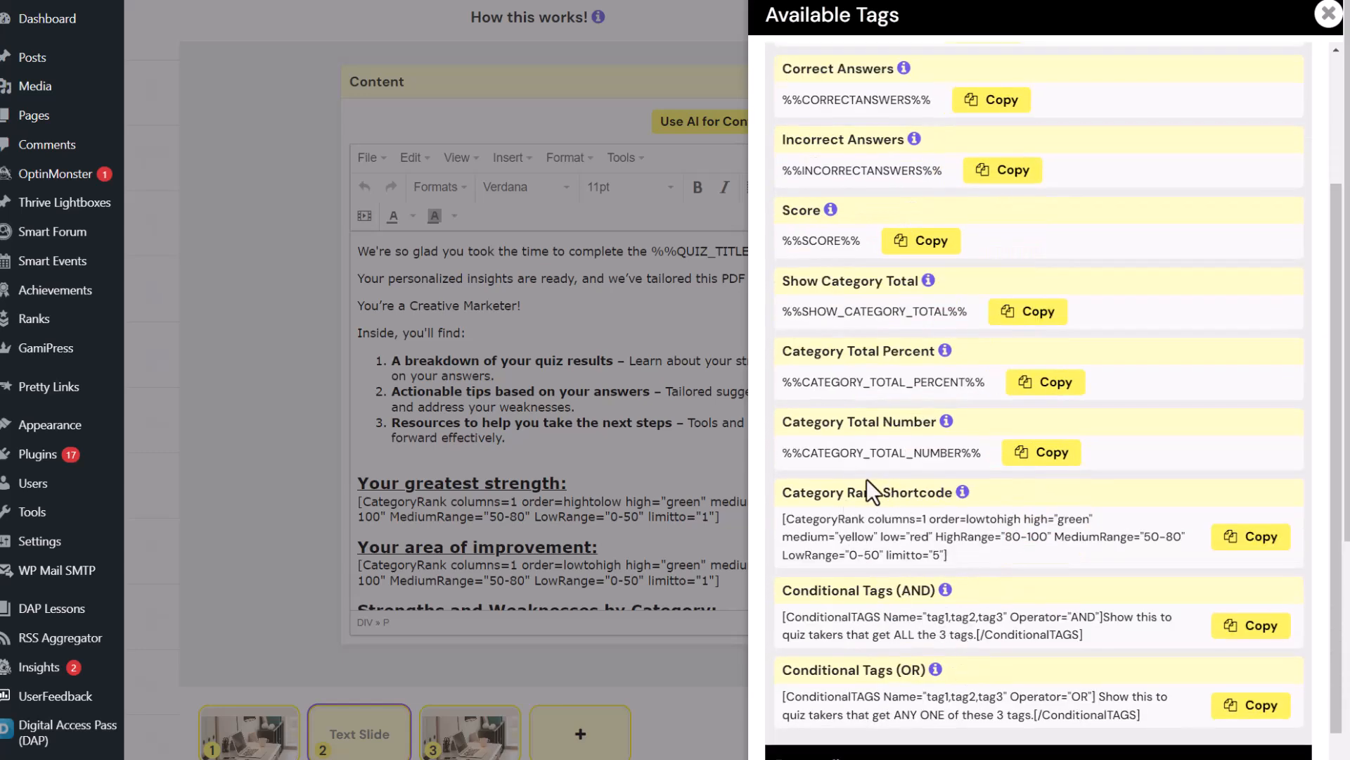
{"action": "left_click_drag", "start_coordinate": [977, 557], "coordinate": [791, 492]}
{"action": "left_click", "coordinate": [1070, 497]}
{"action": "left_click", "coordinate": [1328, 13]}
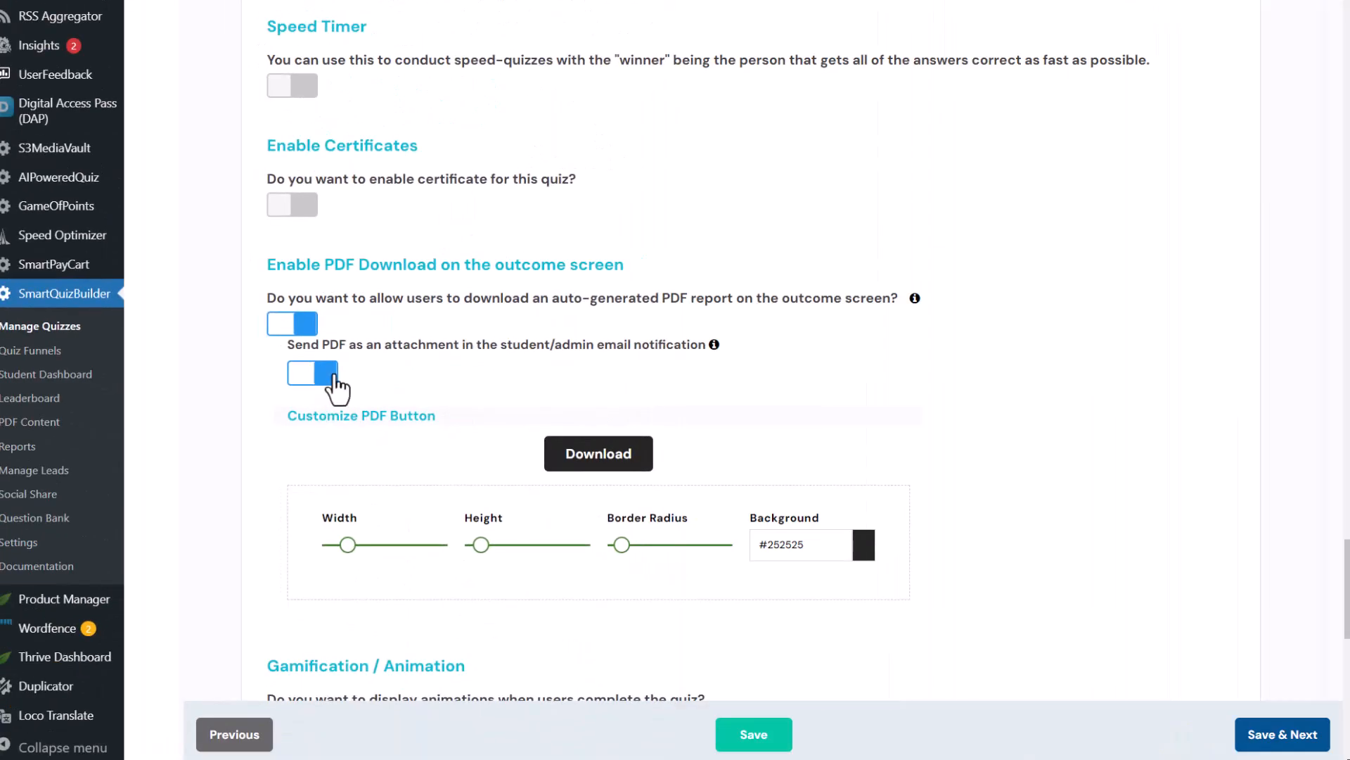